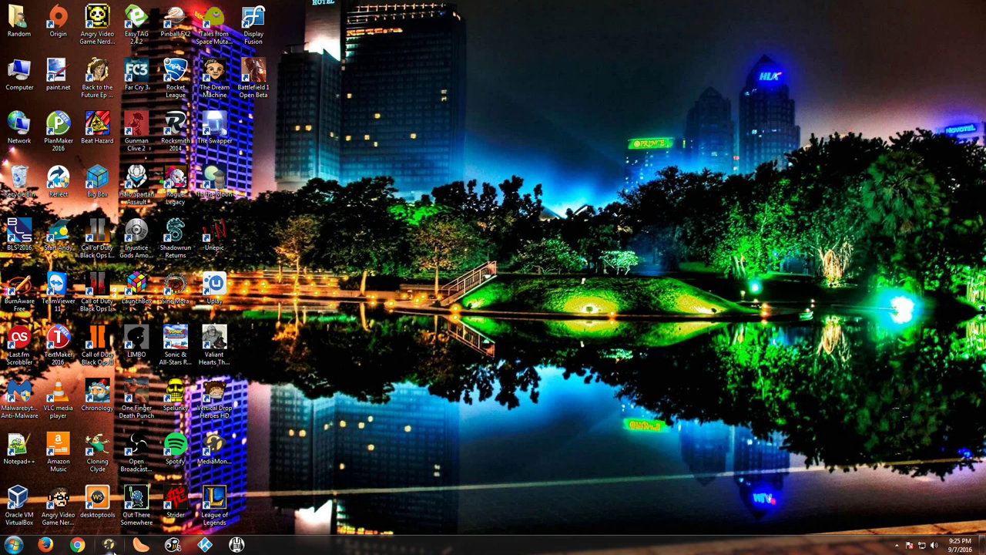
Step: Switch to MediaMonkey and select the track City Of Ocala on A Day To Remember's Common Courtesy album
left_click(108, 545)
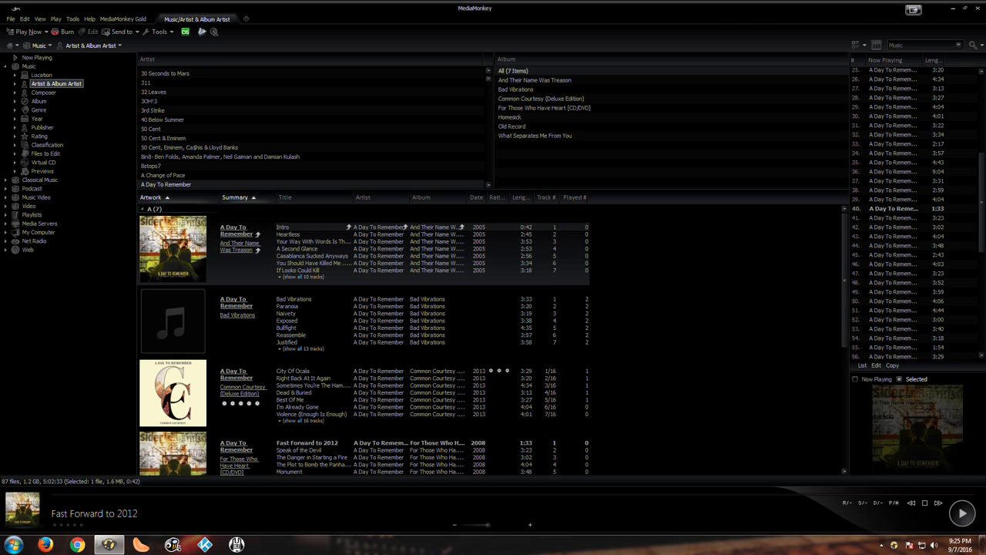
left_click(303, 373)
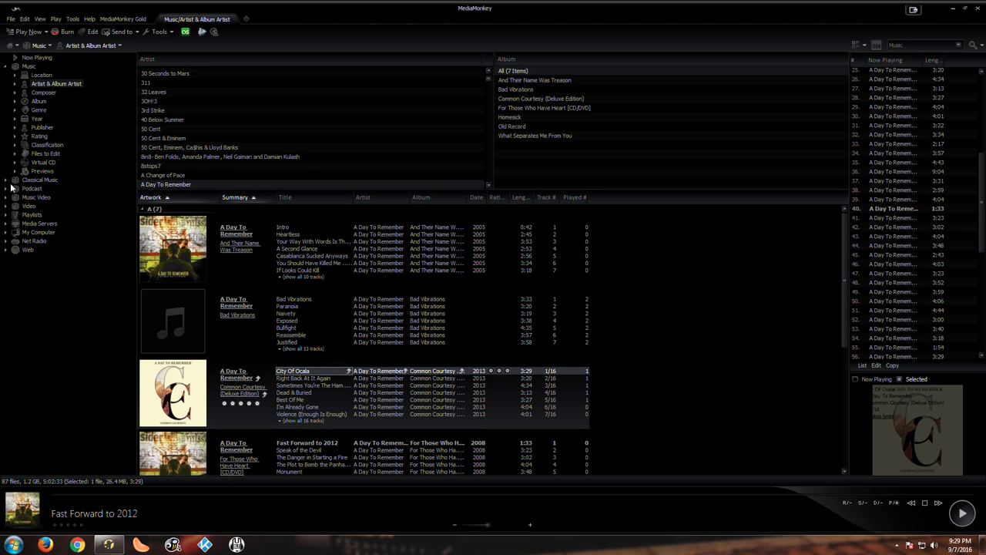
Step: Expand and open the Podcast collection and look through the subscribed shows' covers and episodes
left_click(13, 188)
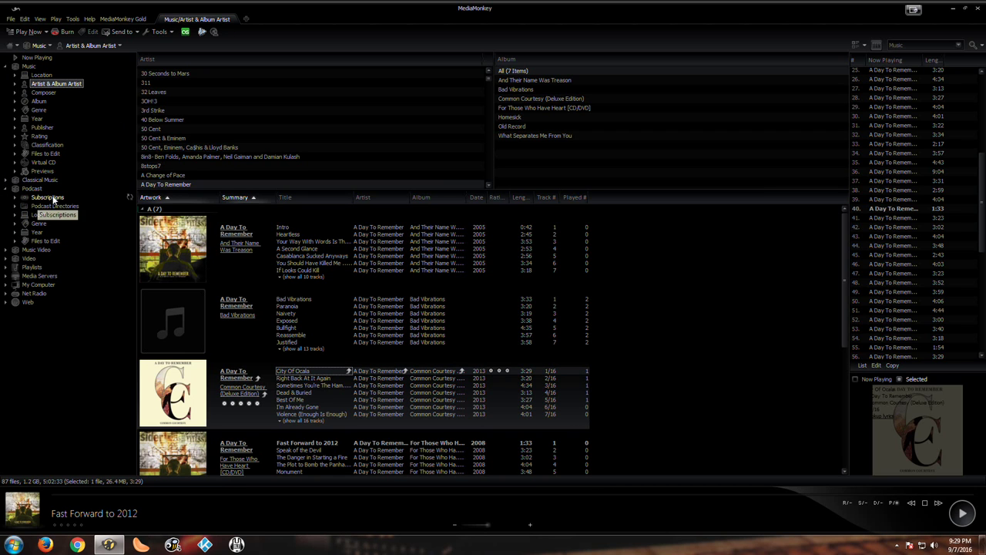
left_click(33, 189)
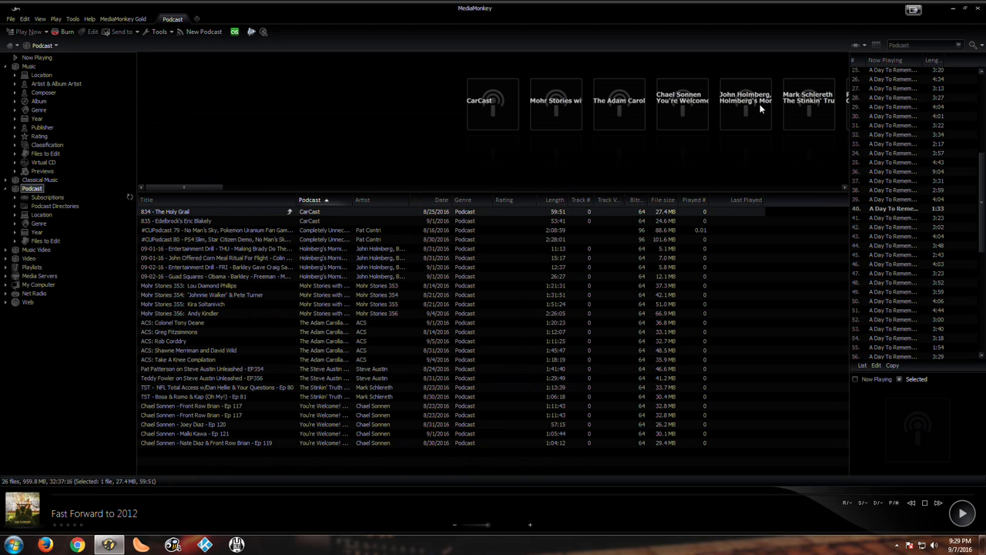
scroll(722, 105, "down", 3)
scroll(574, 107, "down", 4)
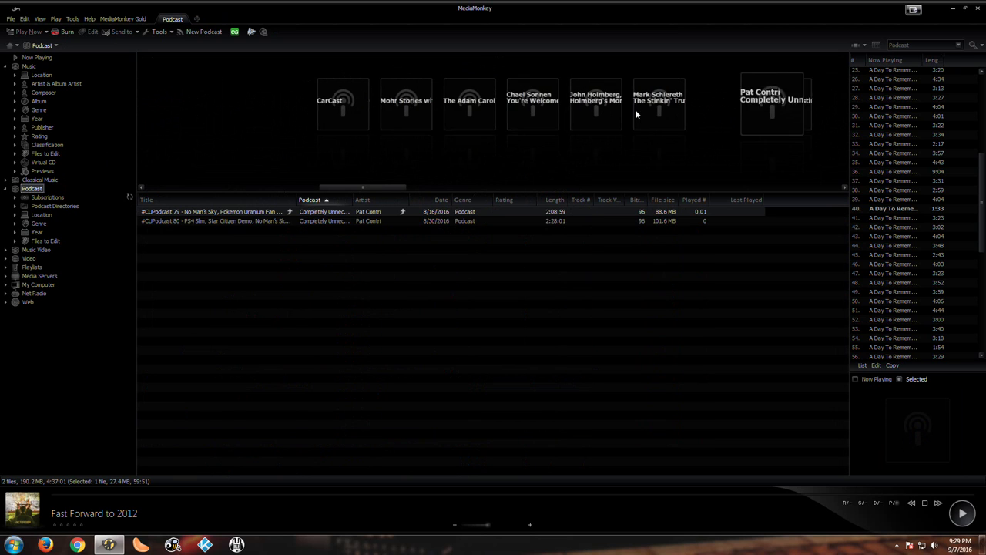
scroll(635, 110, "up", 4)
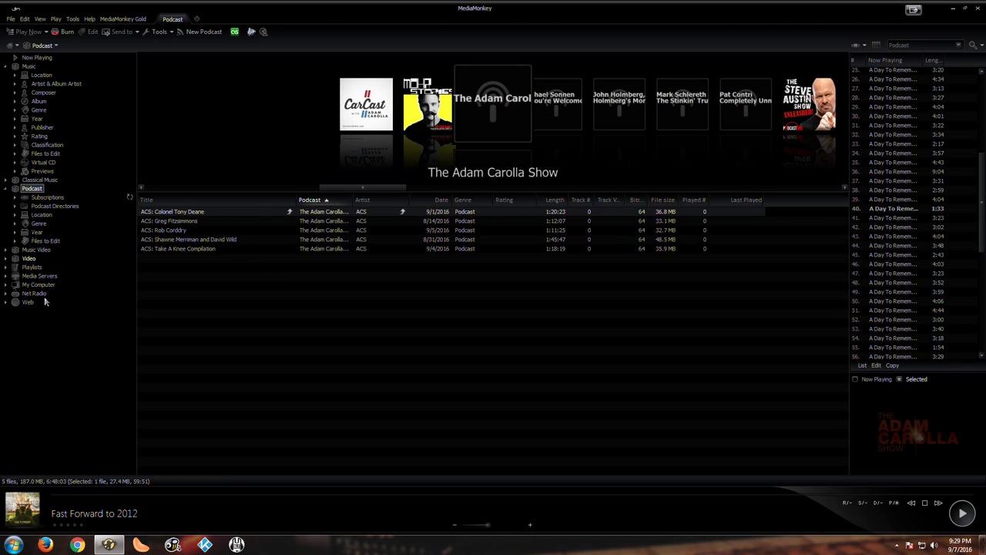
Step: View the Music Video collection and the Video collection, looking through the video thumbnails
left_click(23, 251)
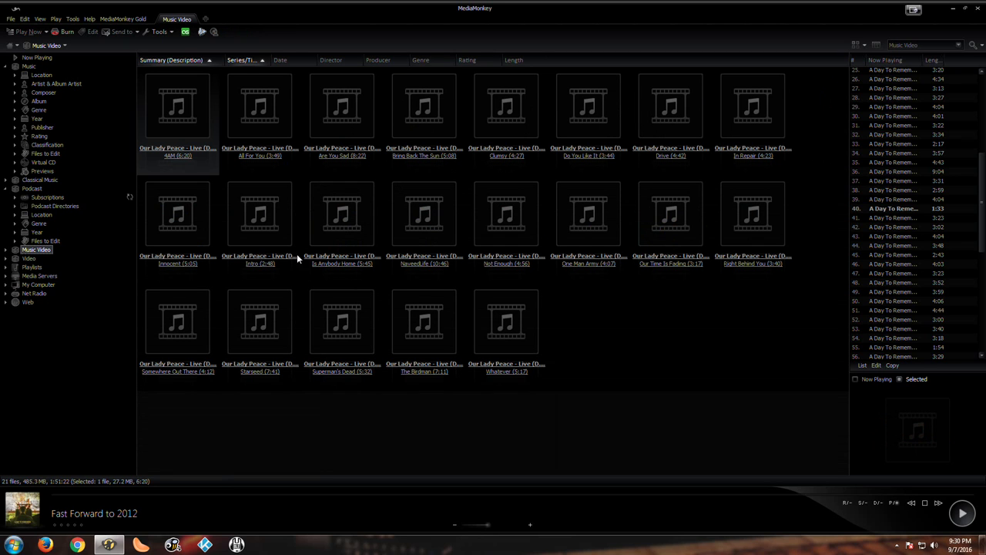
left_click(28, 259)
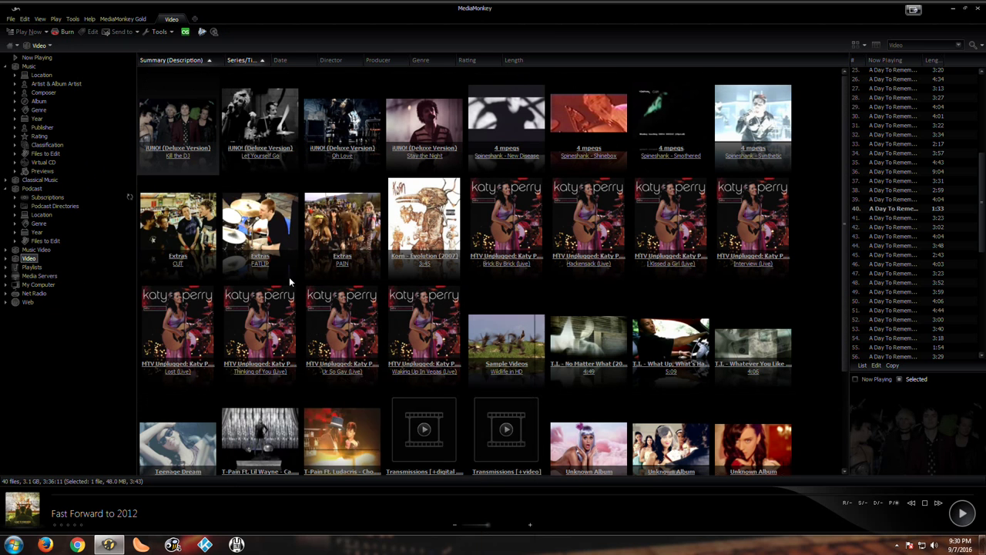
mouse_move(258, 342)
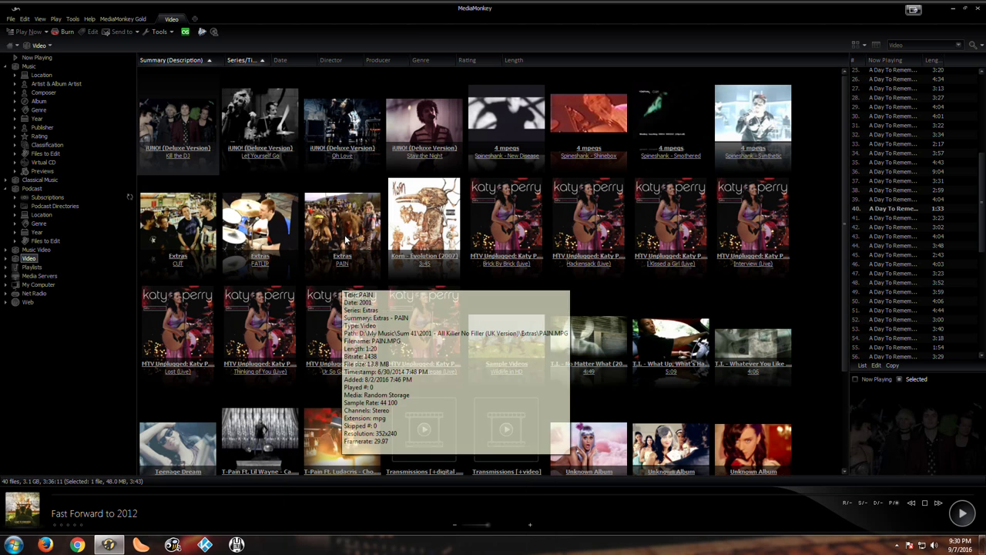
mouse_move(436, 219)
scroll(433, 231, "down", 2)
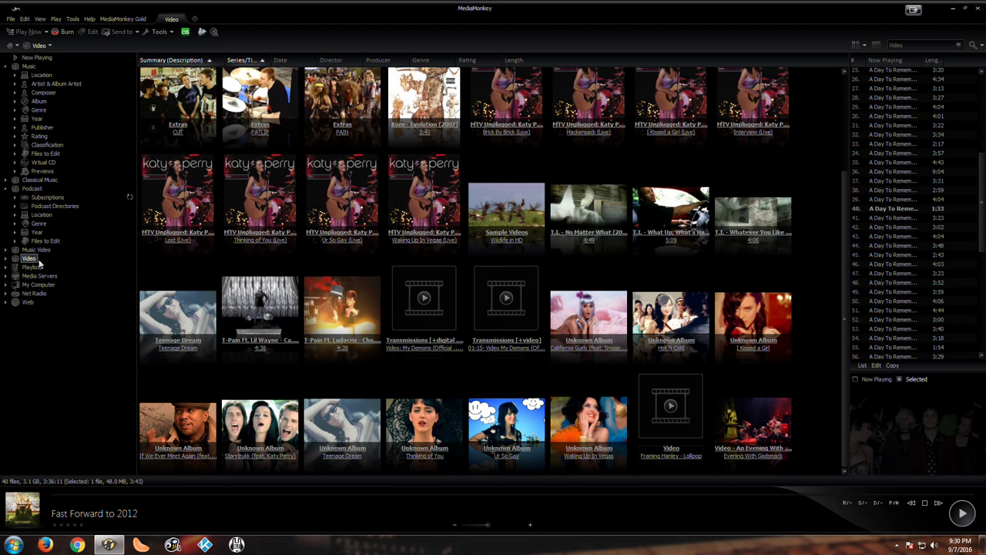
Step: View Playlists and Media Servers, and expand the My Computer and Net Radio nodes in the library tree
left_click(32, 266)
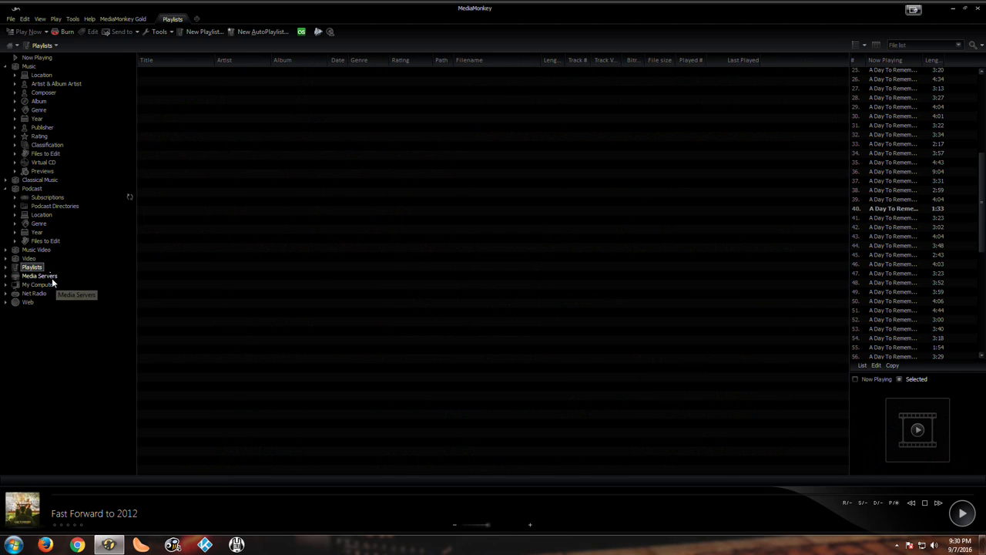
left_click(40, 276)
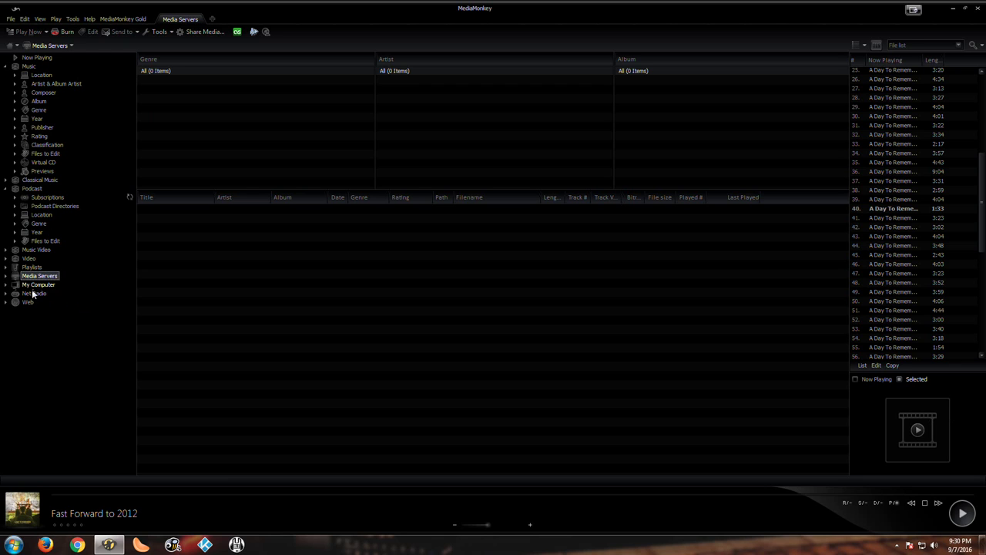
left_click(6, 285)
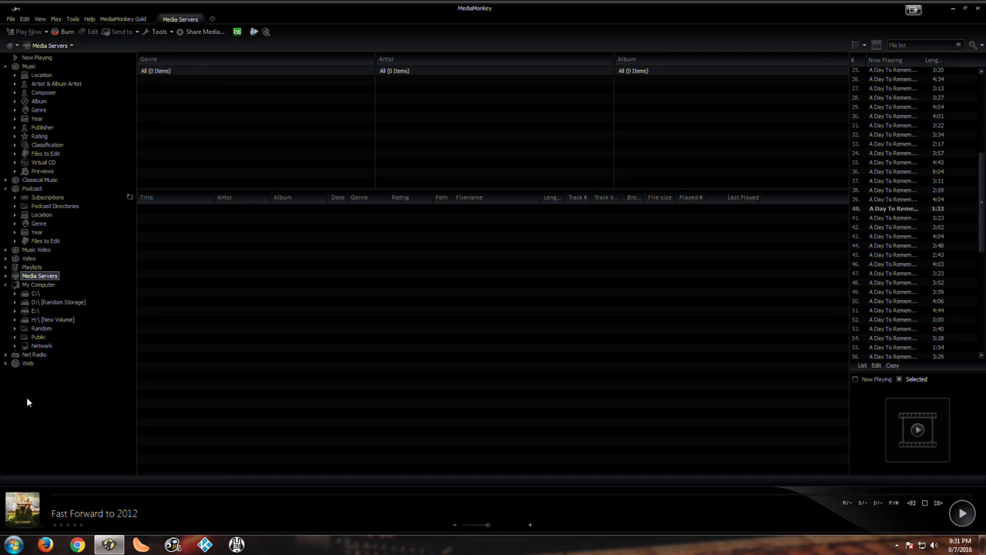
left_click(5, 354)
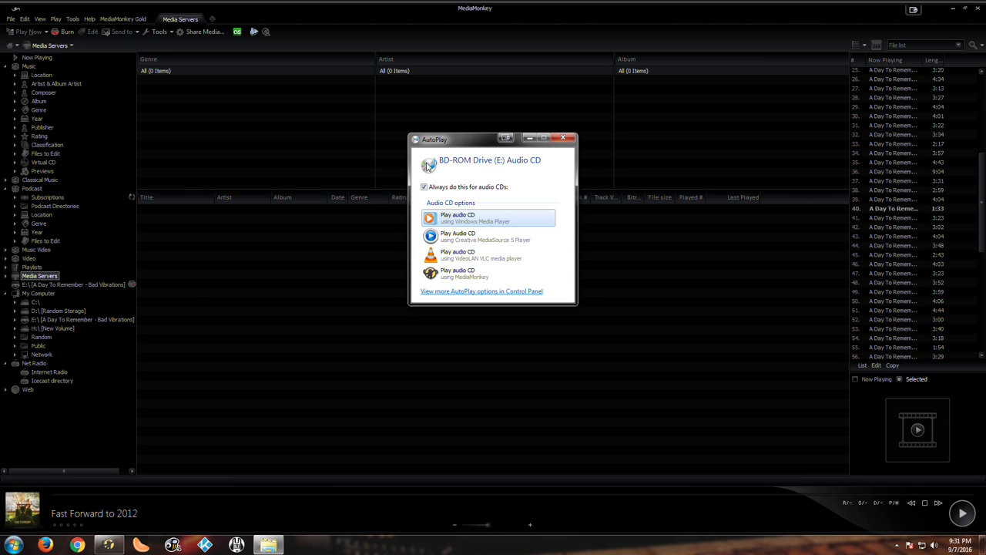
Step: Dismiss the AutoPlay prompt and select every track of the Bad Vibrations audio CD in drive E: under My Computer
left_click(563, 138)
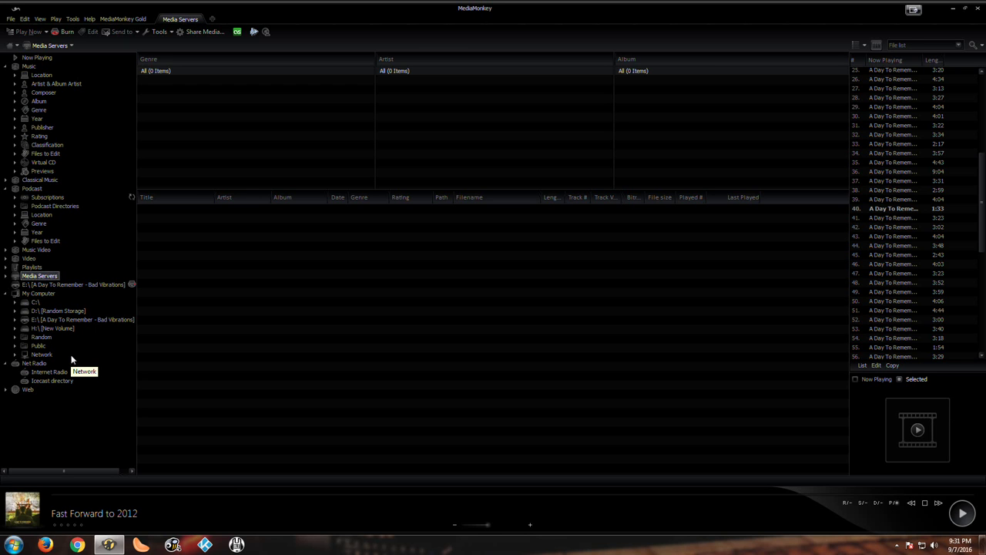
left_click(77, 319)
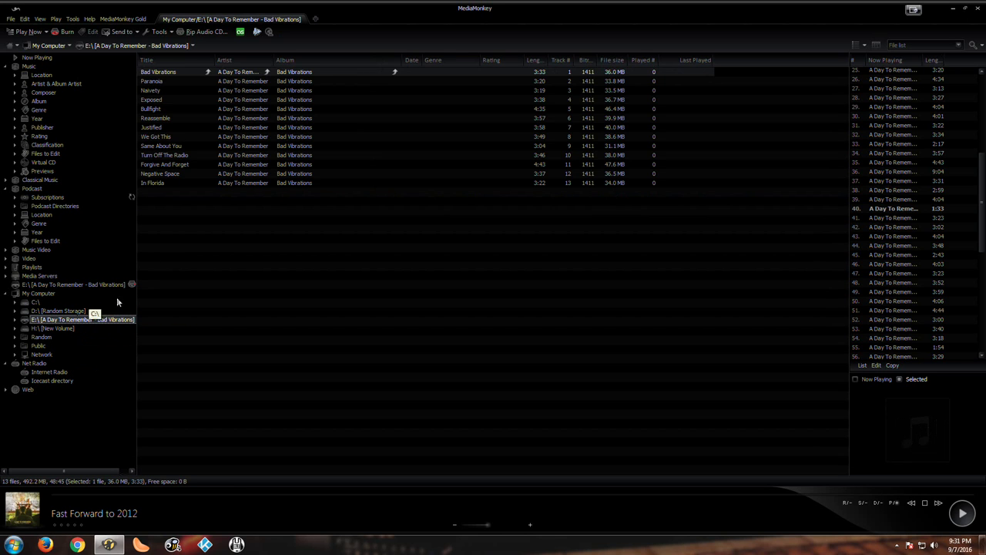
left_click_drag(250, 200, 202, 72)
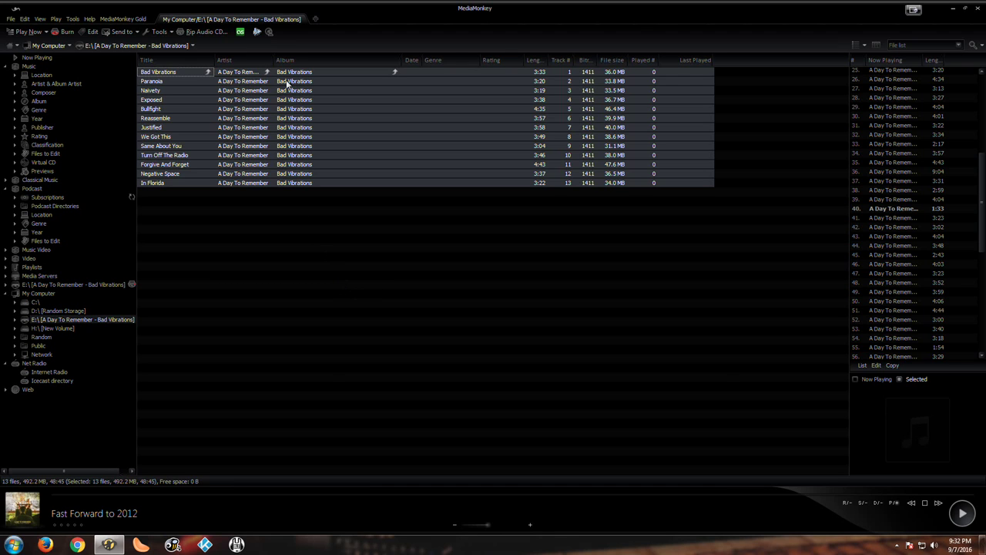
Step: Widen the Artist column of the CD's track list slightly and clear the track selection
left_click_drag(274, 57, 287, 58)
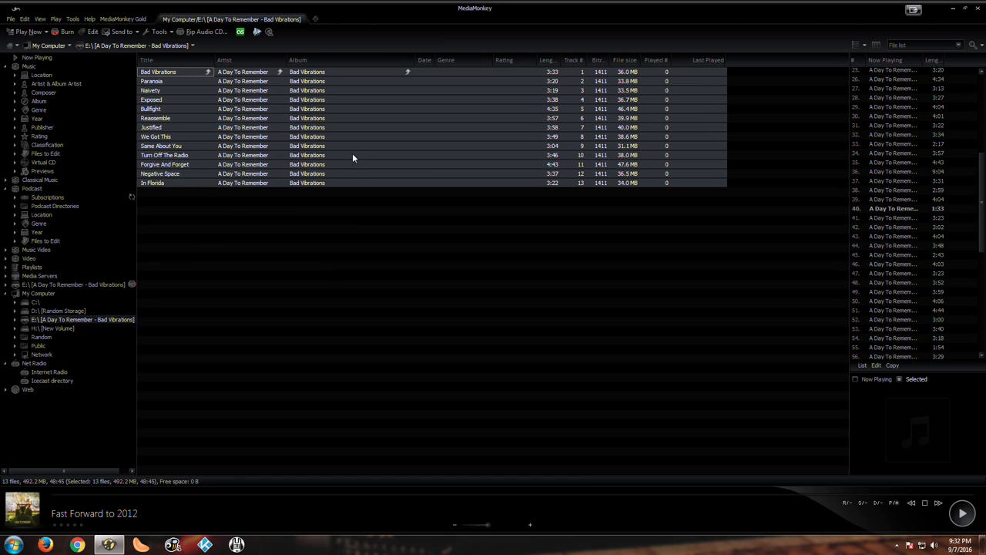
left_click(378, 201)
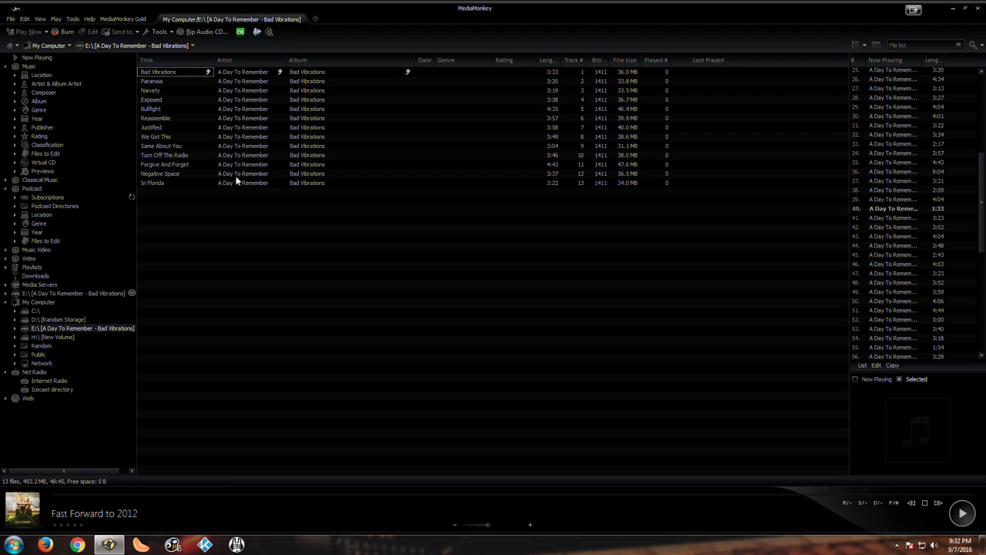
Step: Expand the Web node and view the Amazon.com and CDUniverse.com music store pages
left_click(7, 398)
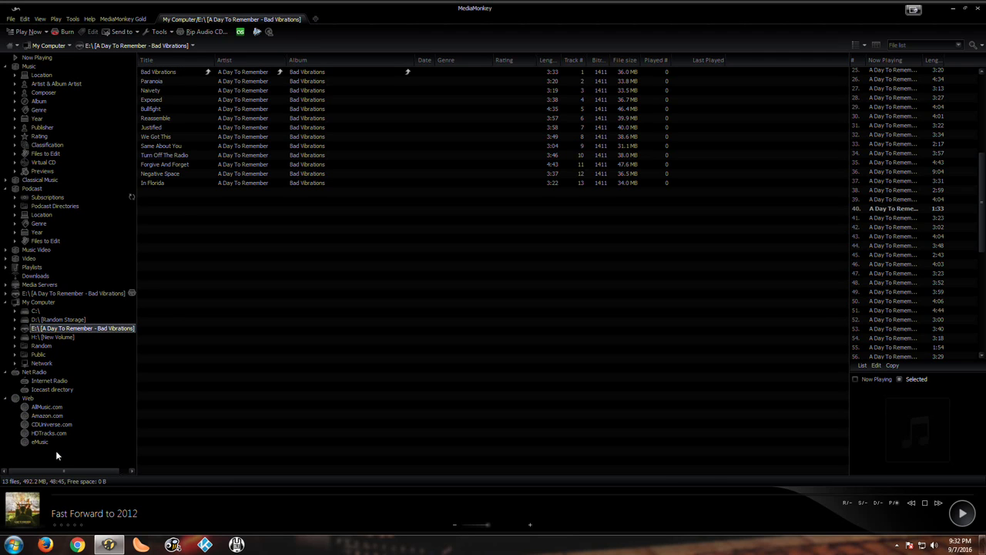
left_click(56, 420)
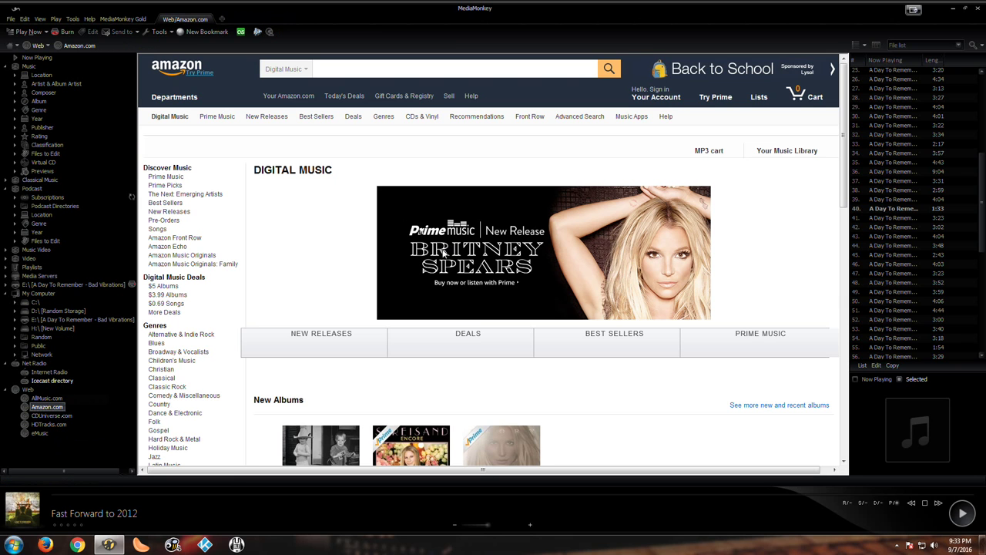
left_click(58, 417)
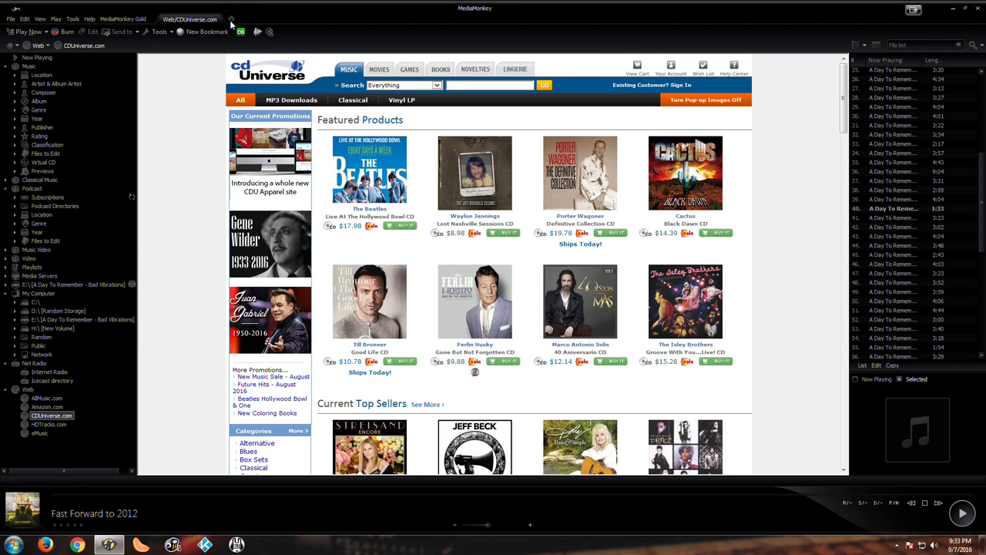
Step: Open CDUniverse.com in a second tab, look through the page and close that tab
left_click(231, 20)
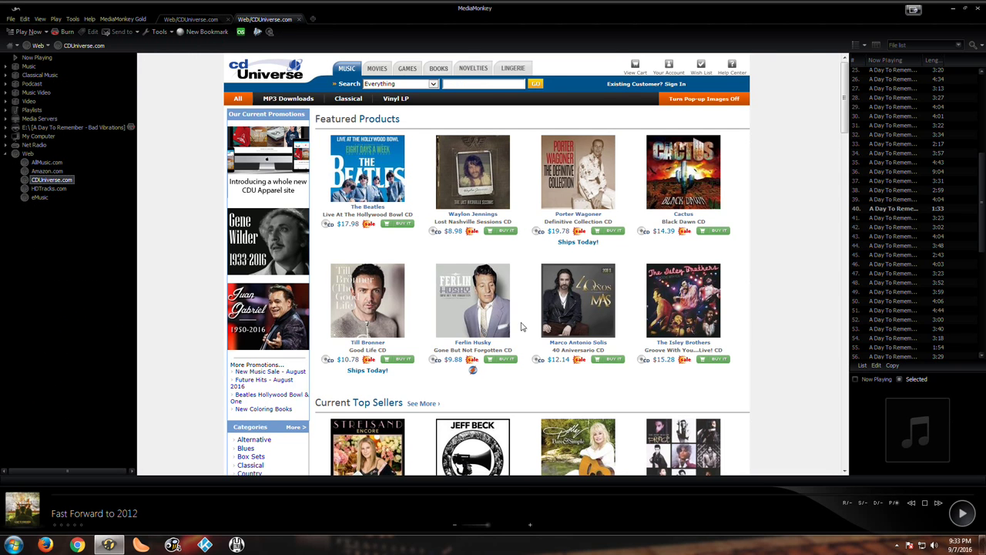
scroll(524, 328, "down", 5)
scroll(542, 315, "up", 5)
left_click(300, 21)
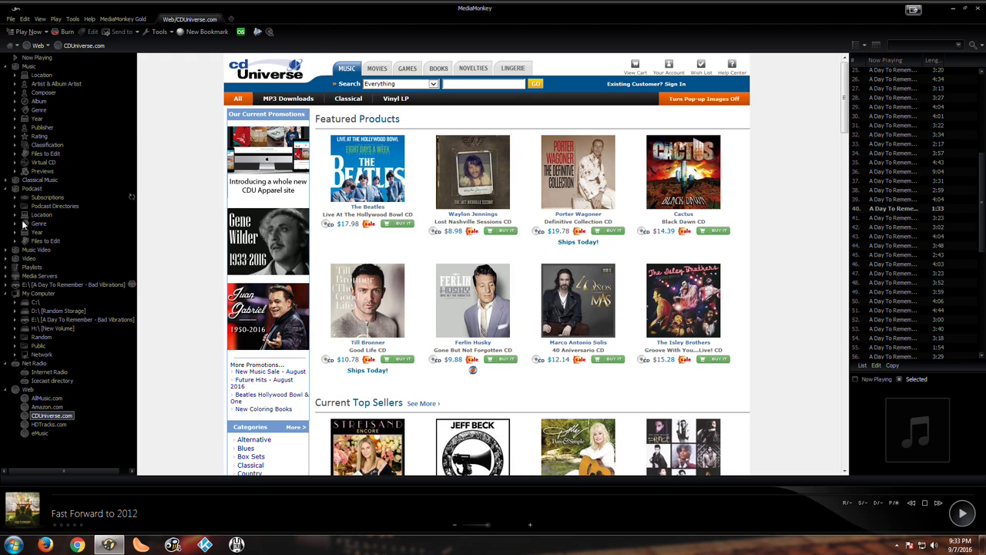
Step: Open the music library by Artist & Album Artist and look through the albums of 30 Seconds to Mars
left_click(50, 85)
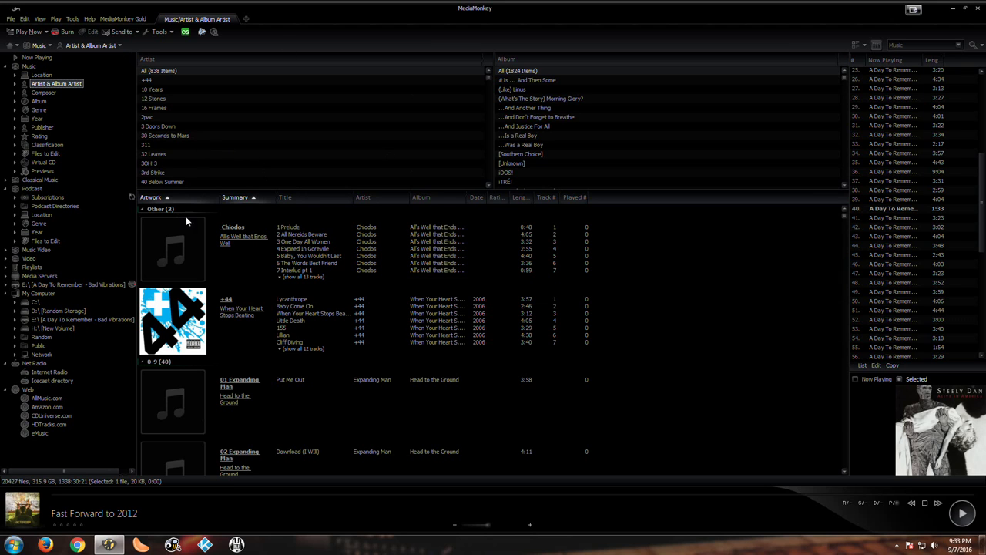
left_click(171, 136)
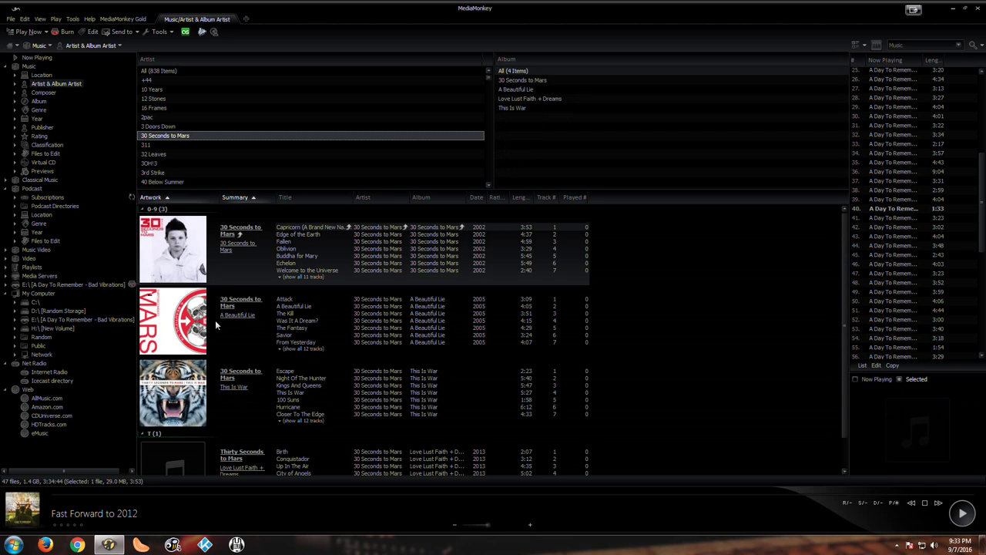
scroll(205, 353, "down", 1)
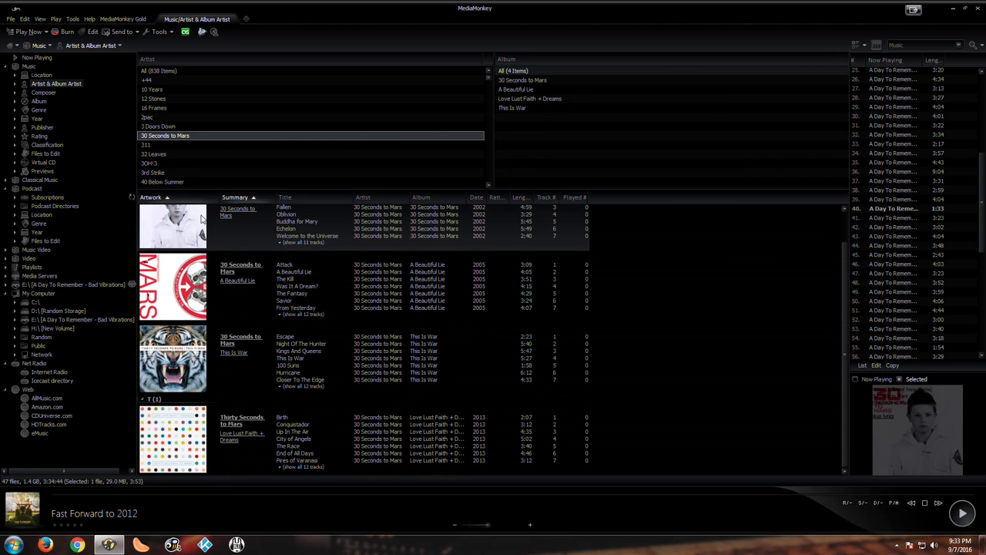
scroll(267, 356, "up", 1)
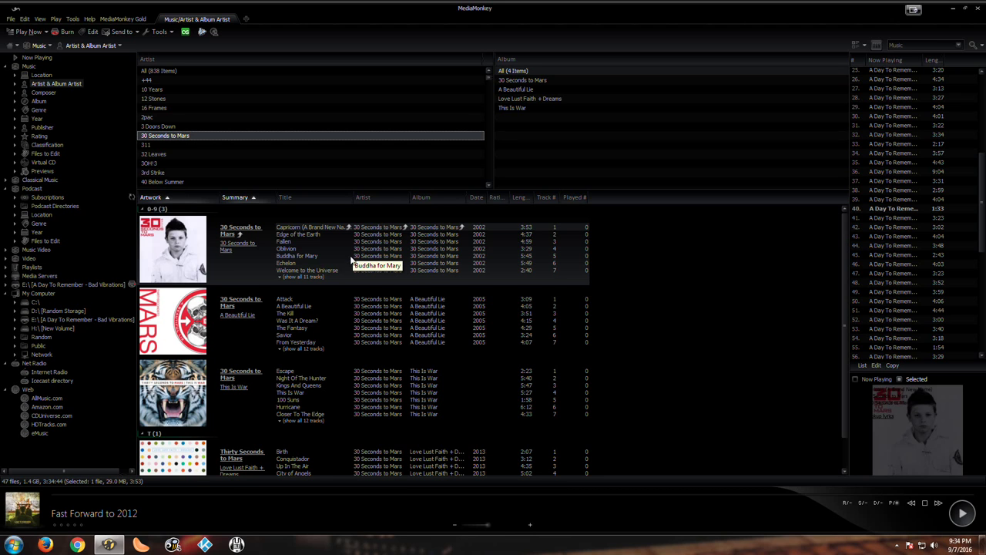
scroll(358, 269, "down", 1)
scroll(514, 371, "up", 1)
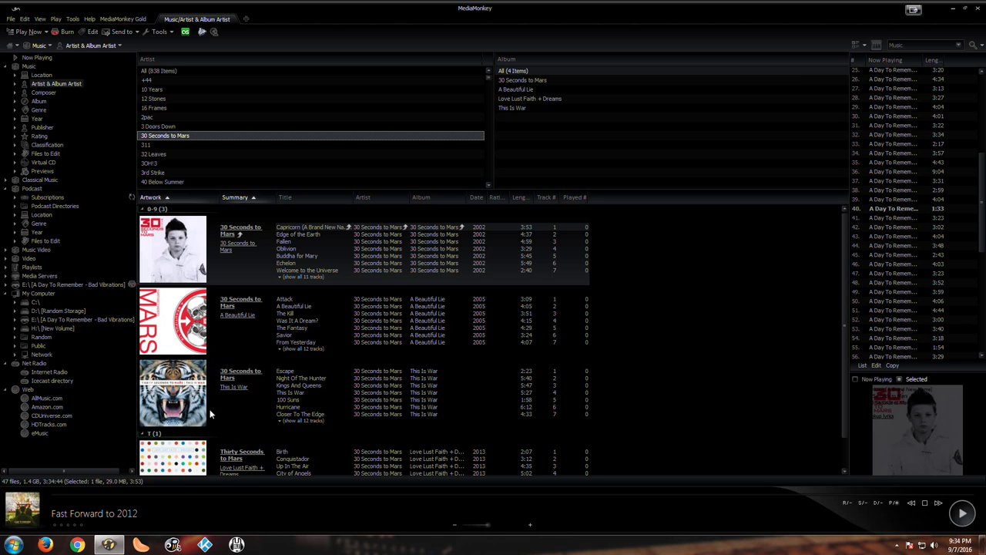
scroll(226, 425, "down", 1)
scroll(204, 282, "up", 1)
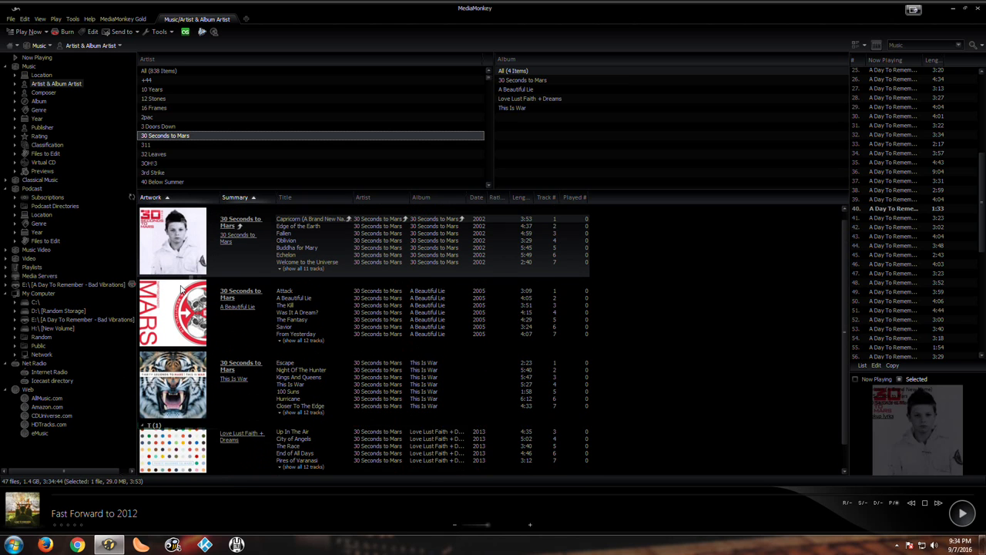
Step: Show 32 Leaves and A Day To Remember from the artist list and look through A Day To Remember's albums
left_click(190, 151)
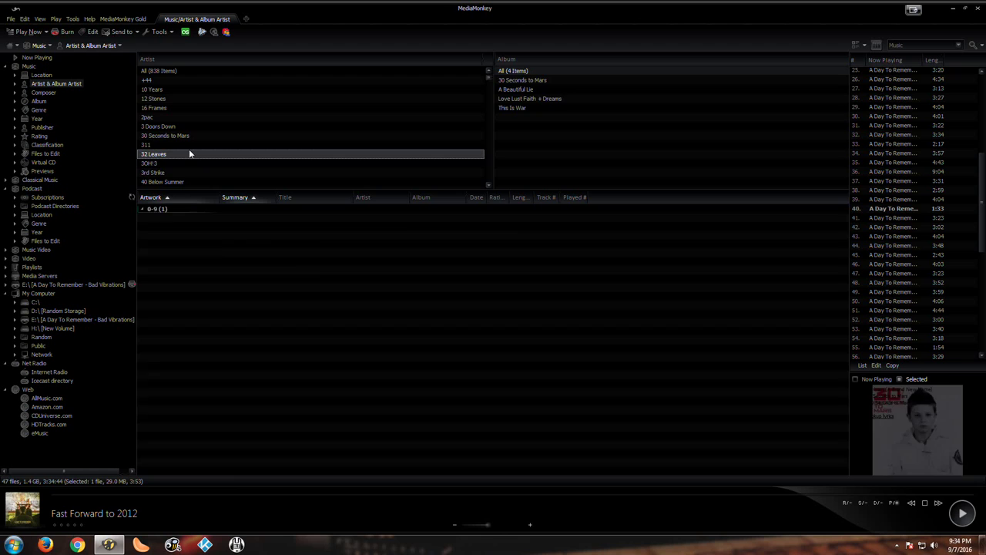
scroll(189, 174, "down", 3)
left_click(186, 163)
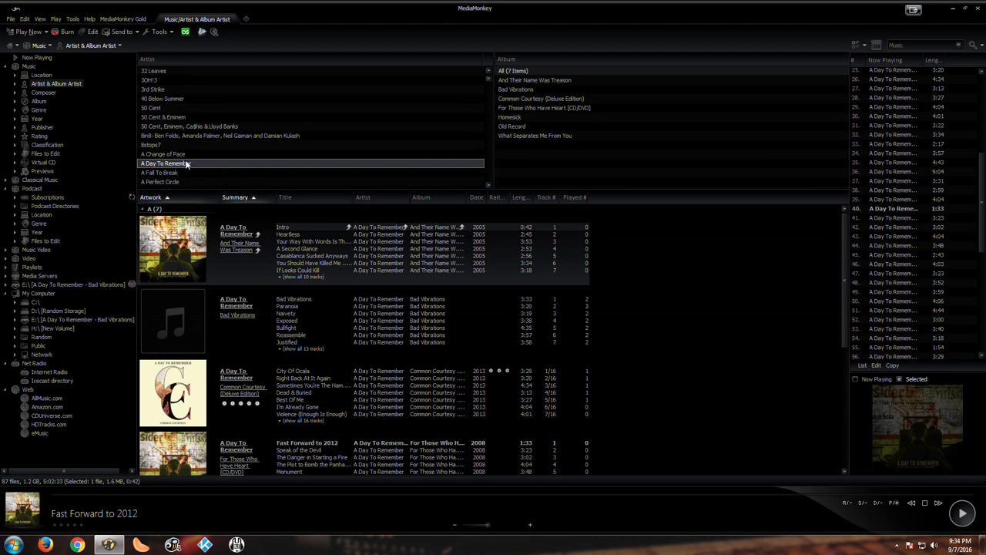
scroll(170, 306, "down", 2)
scroll(169, 306, "up", 2)
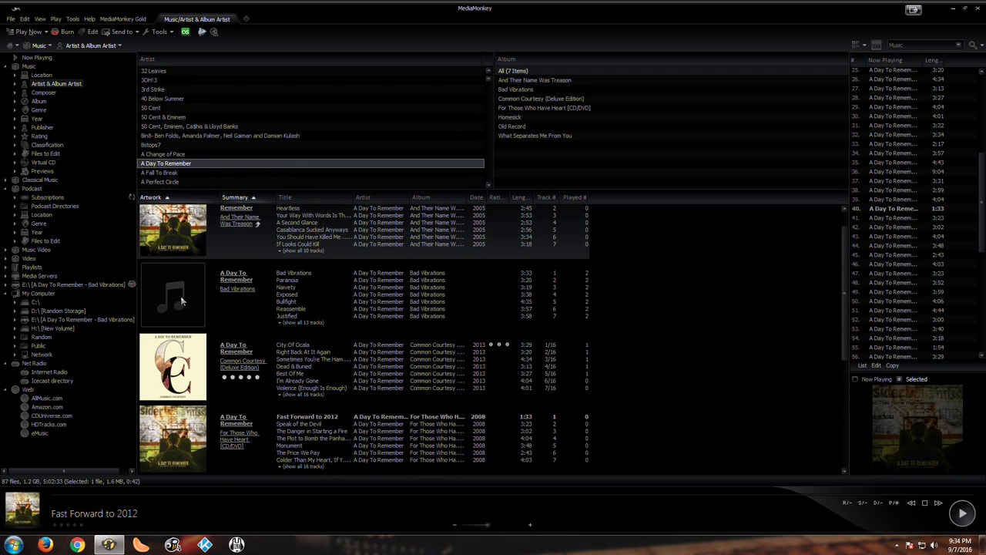
scroll(182, 301, "down", 2)
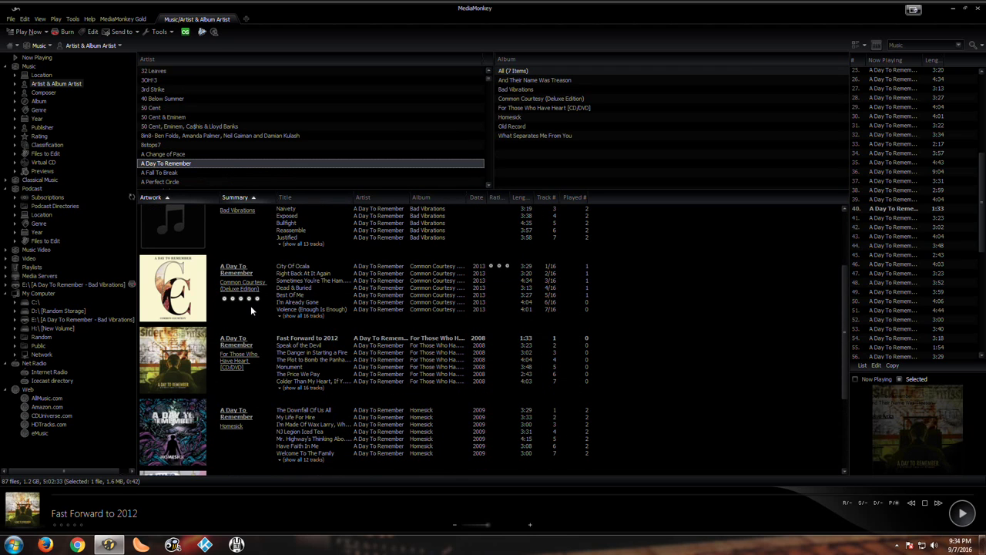
scroll(344, 371, "up", 3)
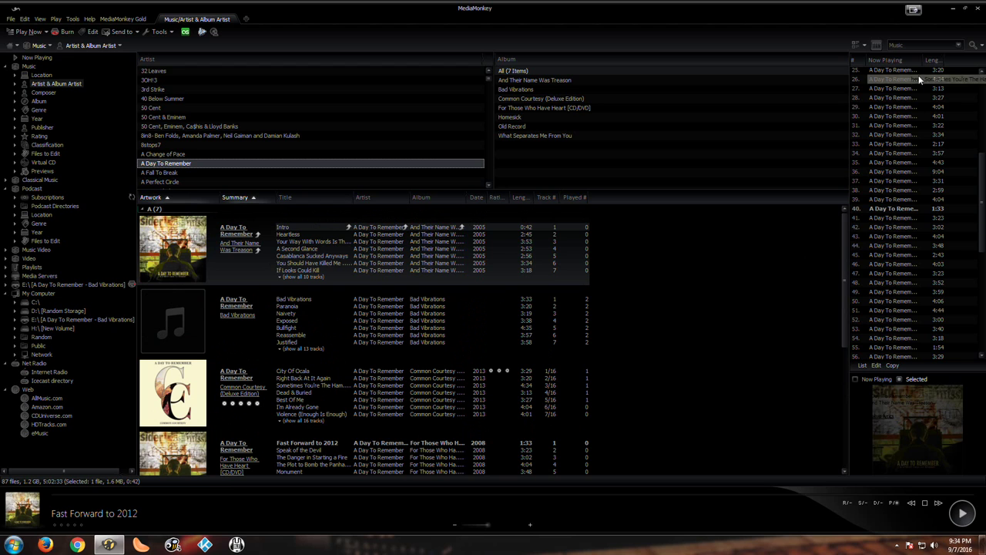
Step: Look through the Now Playing queue from its start and browse further down the artist list
left_click_drag(981, 203, 981, 118)
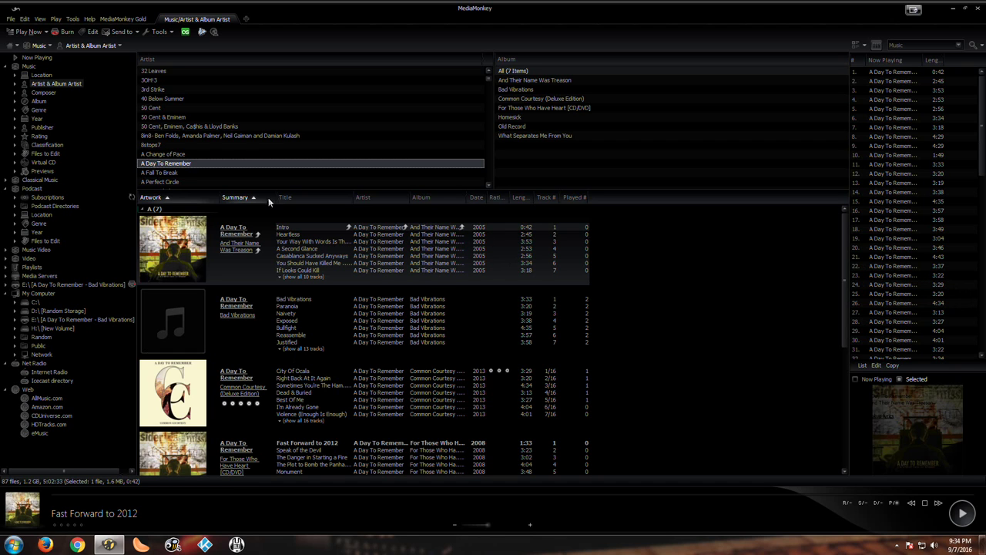
scroll(173, 170, "down", 3)
scroll(176, 156, "down", 3)
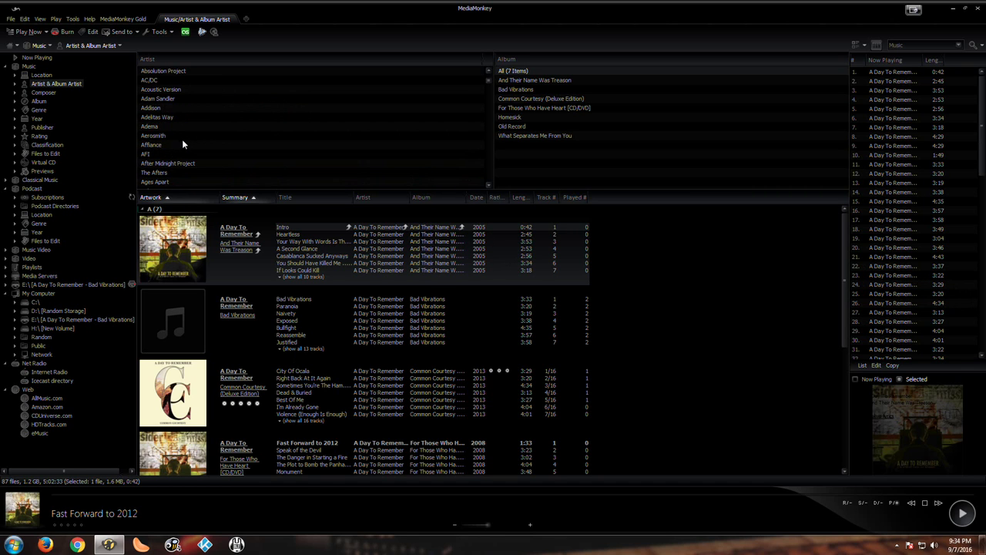
Step: Expand the Composer node under Music to look at the composers, and collapse it again
left_click(14, 93)
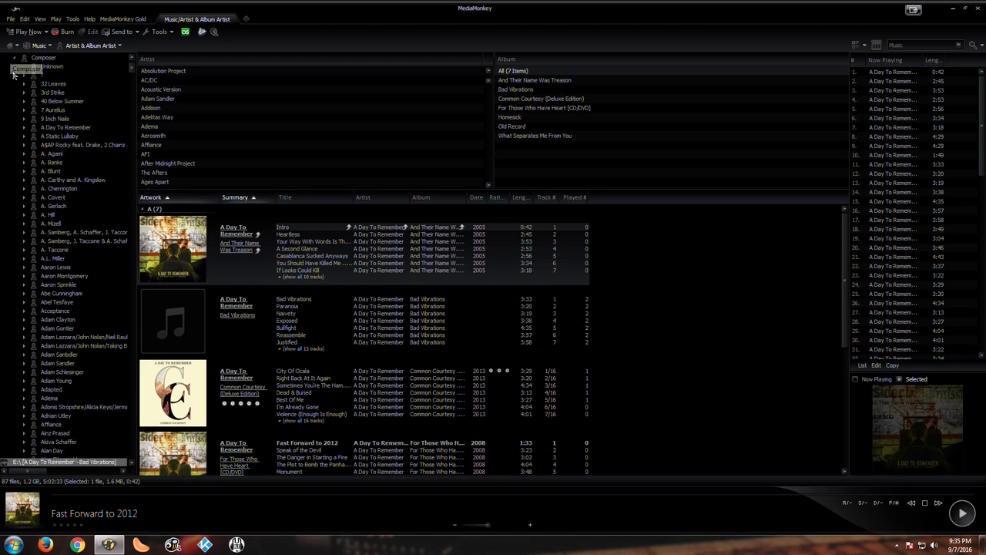
scroll(14, 100, "up", 1)
left_click(14, 93)
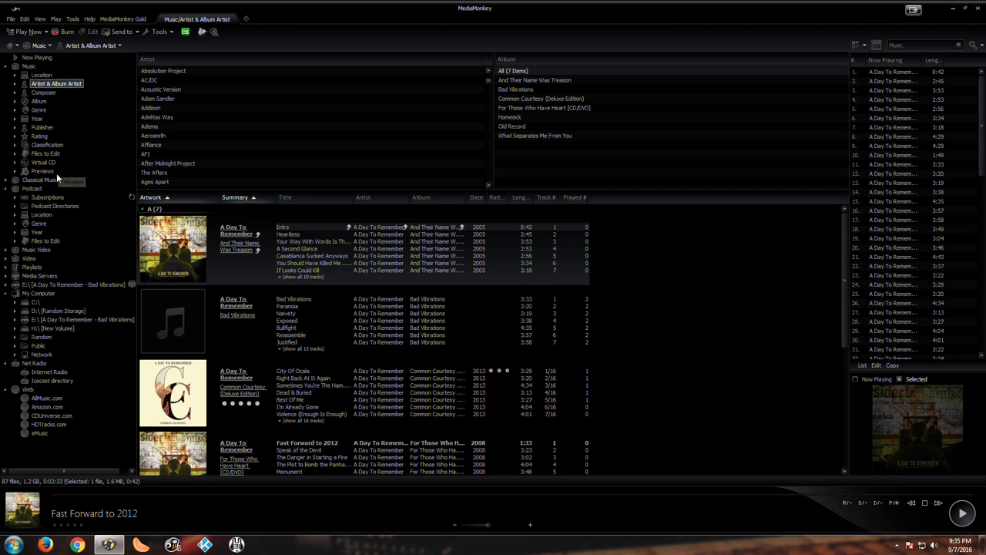
Step: Expand the Classical Music collection and look through its categories and the rest of the media tree
left_click(6, 180)
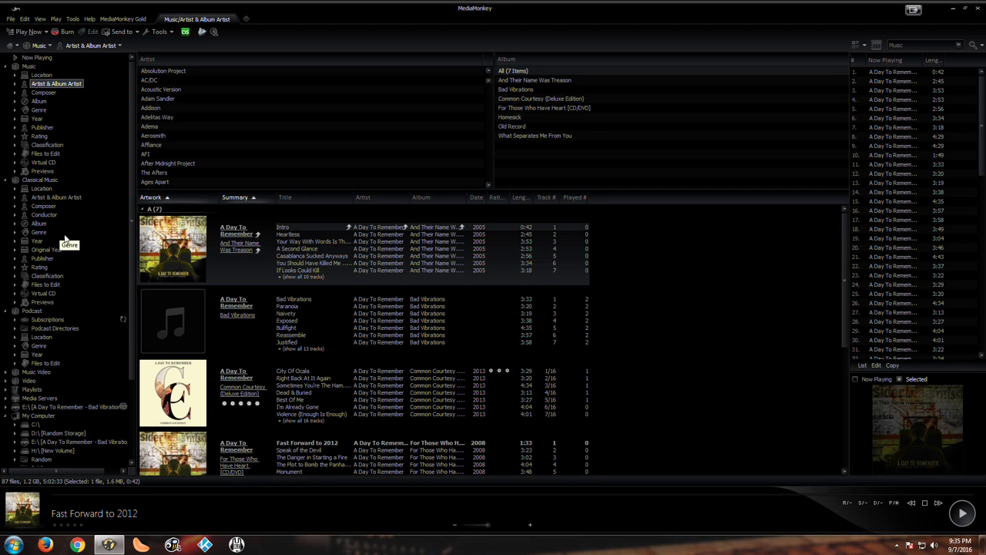
scroll(65, 236, "down", 2)
scroll(75, 306, "down", 3)
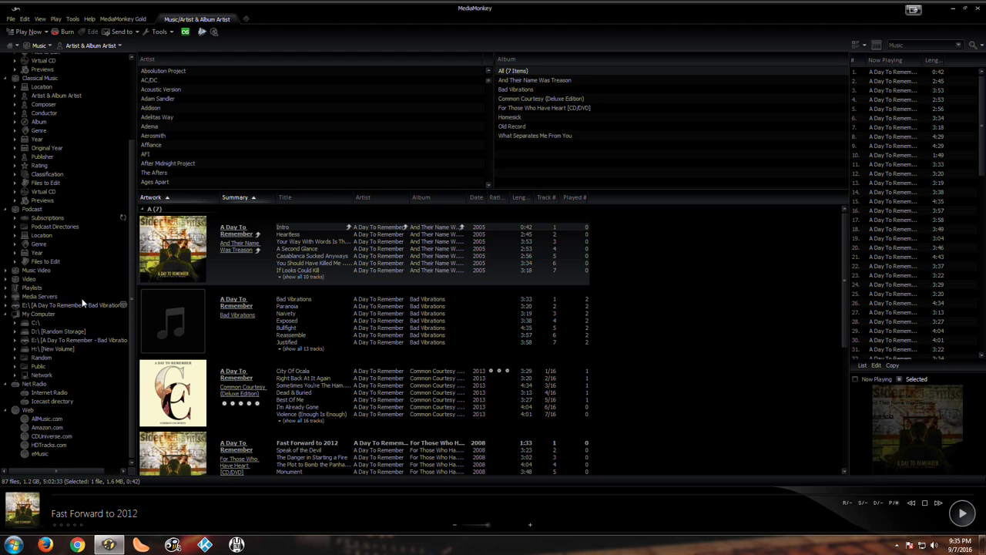
scroll(77, 278, "up", 5)
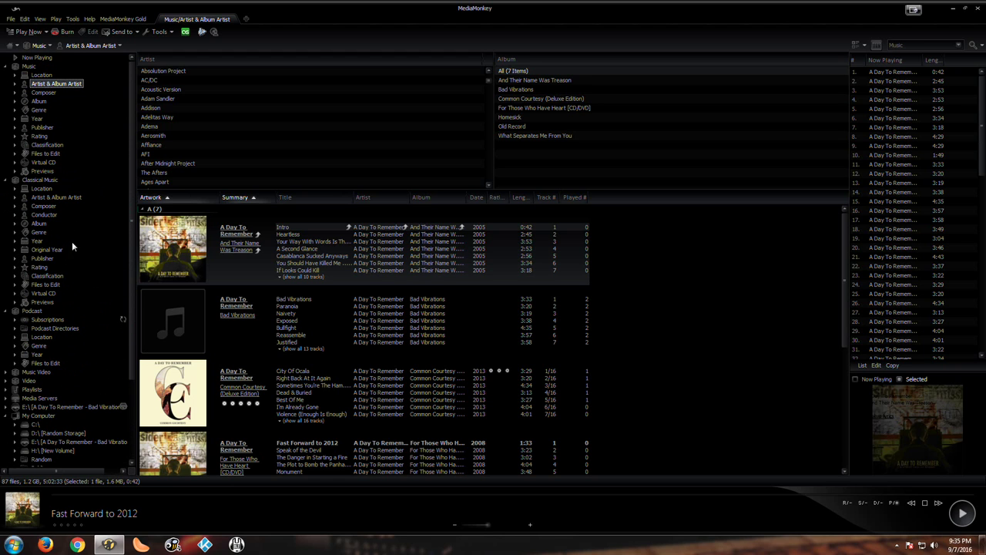
Step: Open the program options and view the Just Play Now, Skin and Portable Device Sync settings
left_click(120, 18)
mouse_move(90, 19)
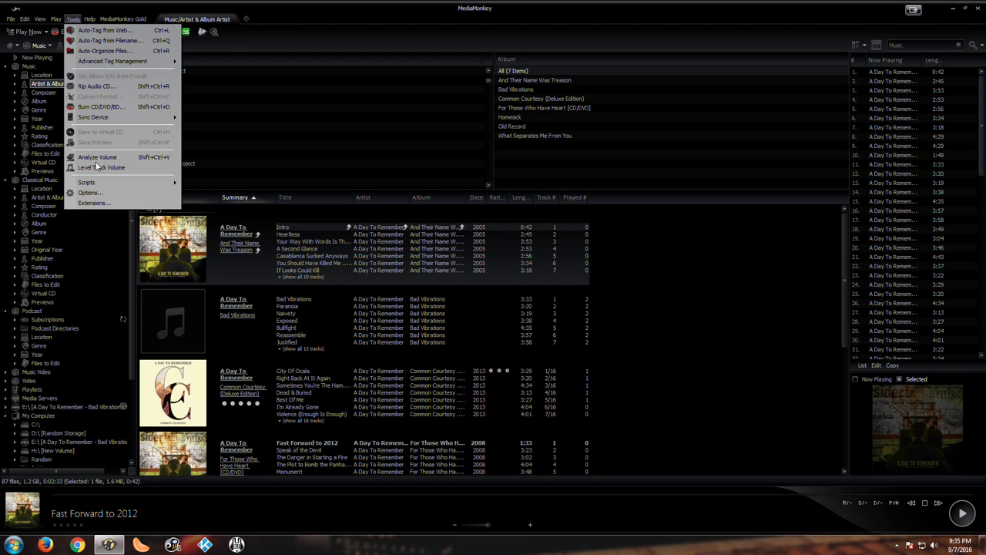
left_click(98, 194)
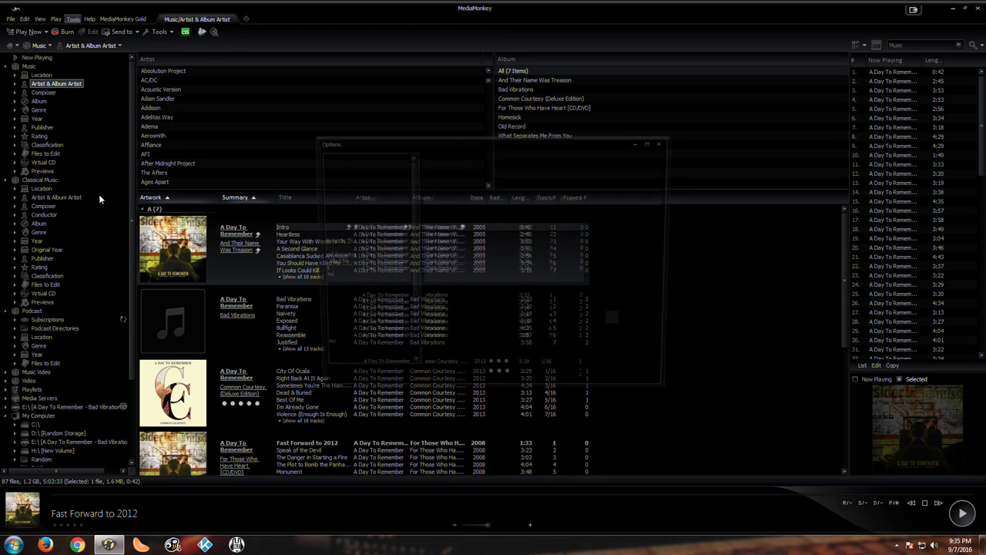
left_click_drag(416, 140, 389, 140)
scroll(372, 235, "down", 2)
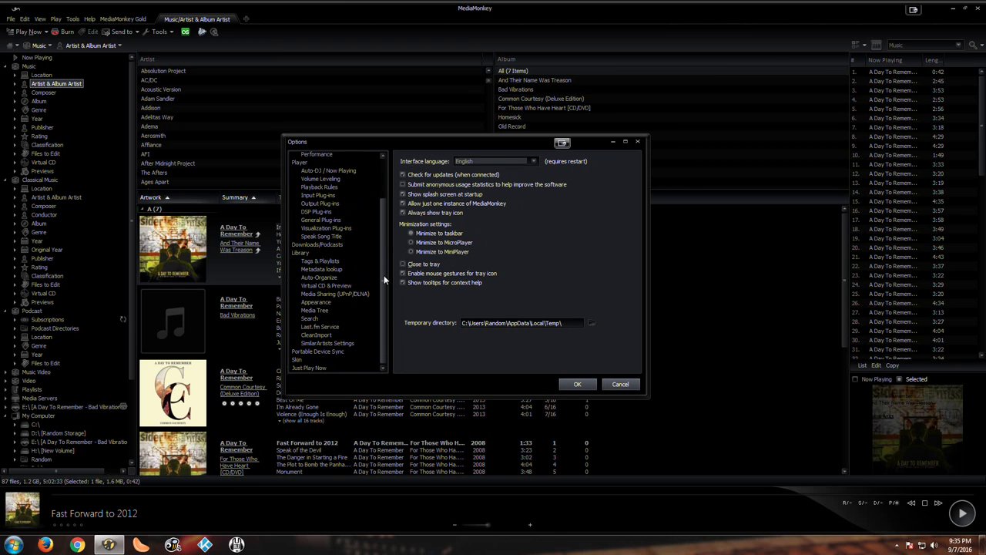
left_click(312, 368)
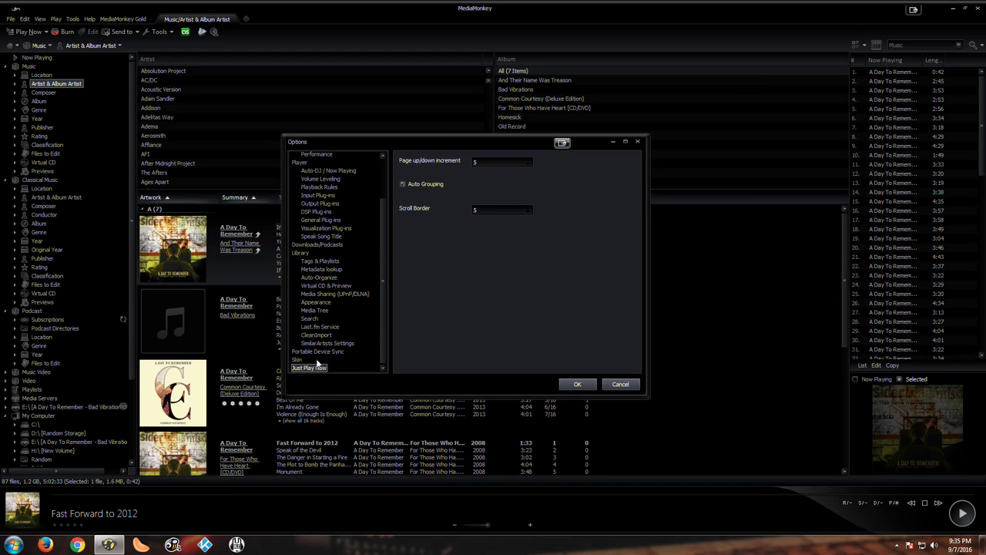
left_click(296, 360)
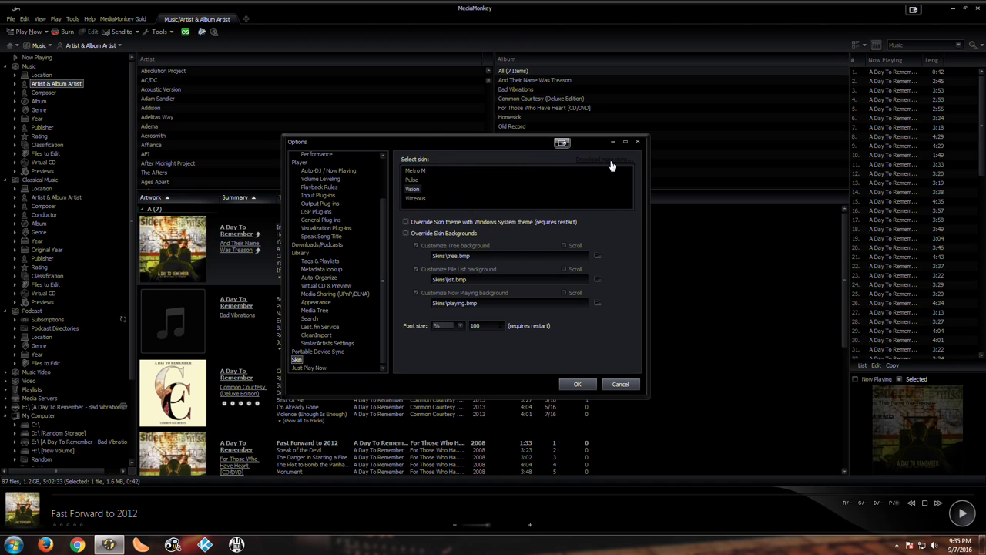
left_click(313, 351)
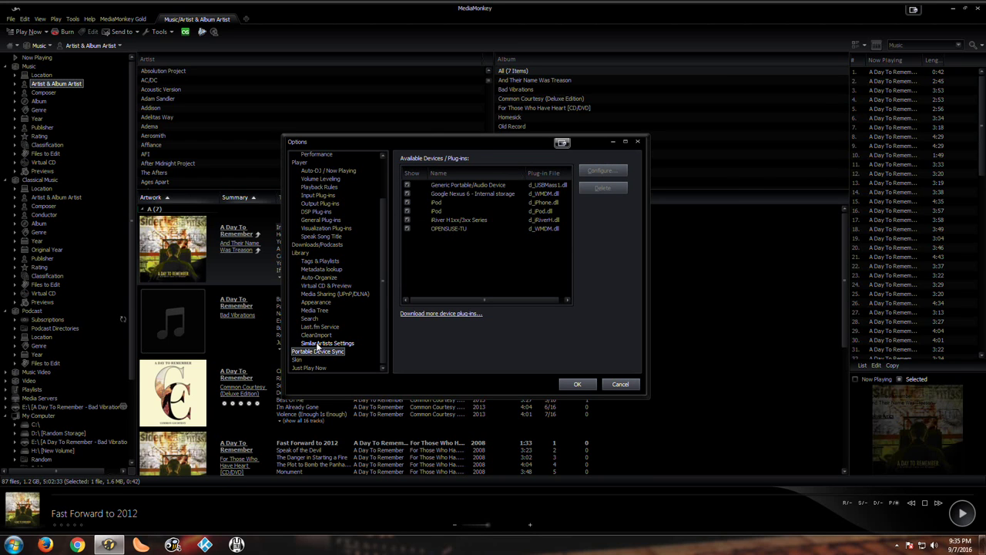
Step: View the SimilarArtists Settings, CleanImport, Last.fm Service and Search option pages
left_click(317, 344)
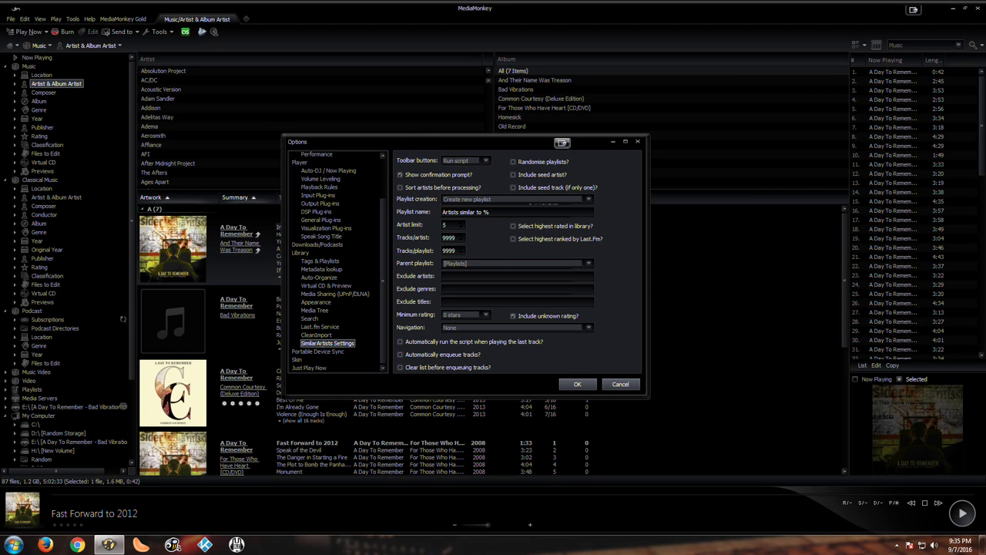
left_click(323, 336)
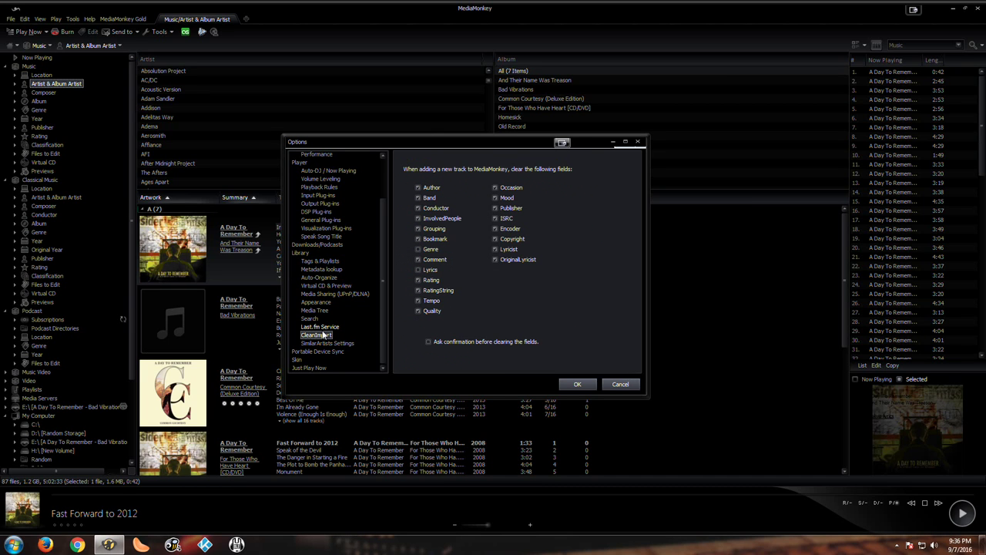
key("Up")
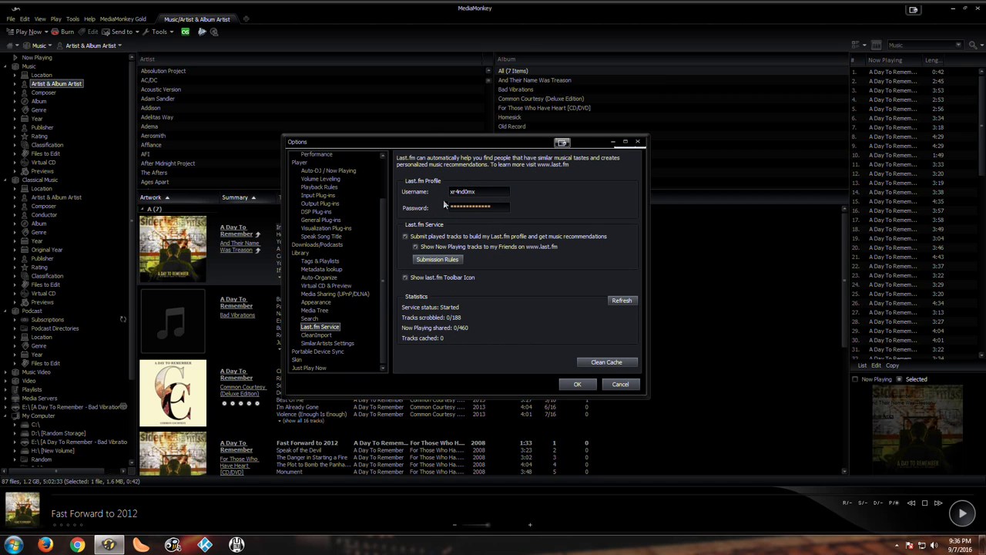
left_click(311, 319)
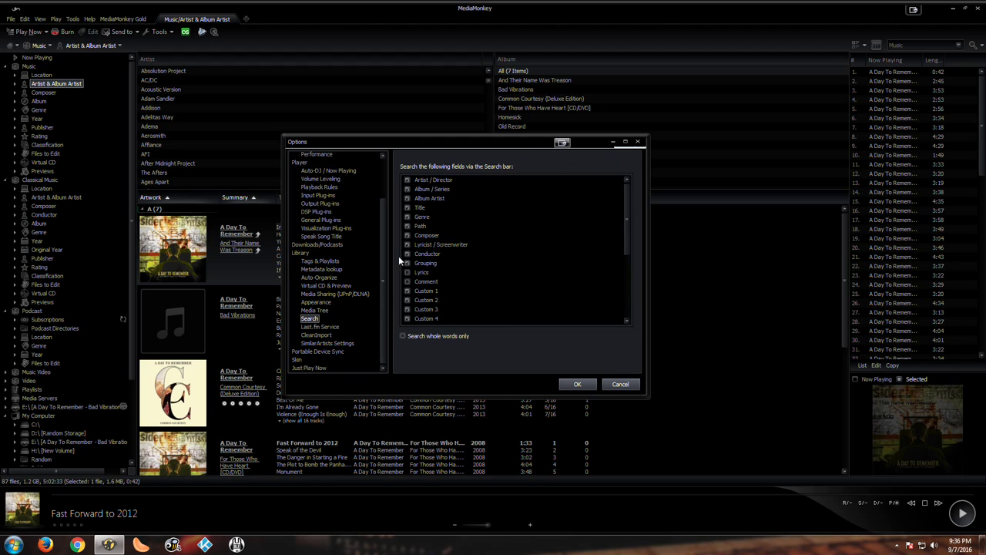
Step: View the library options from Media Tree up through Auto-Organize, dismissing the Gold upgrade notice
left_click(326, 310)
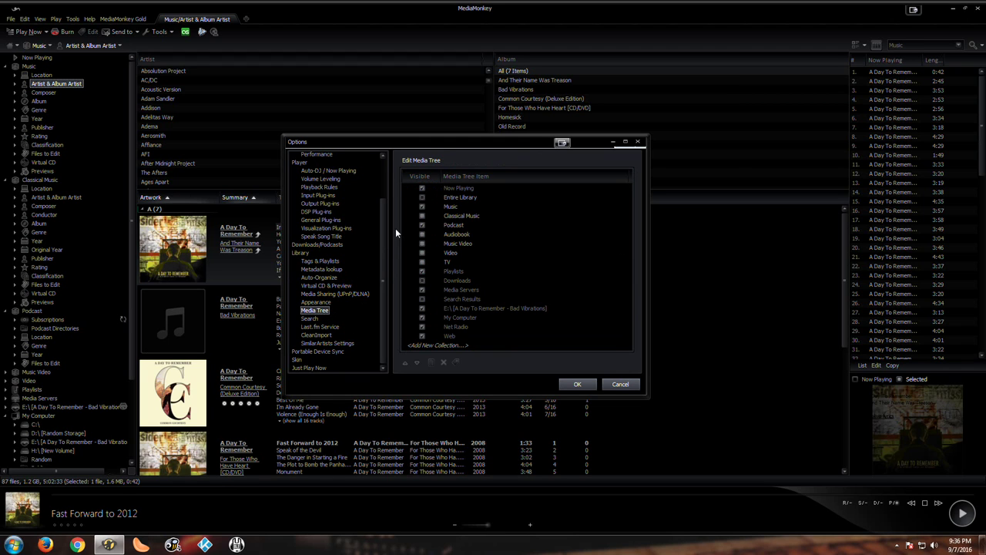
left_click(326, 303)
left_click(327, 293)
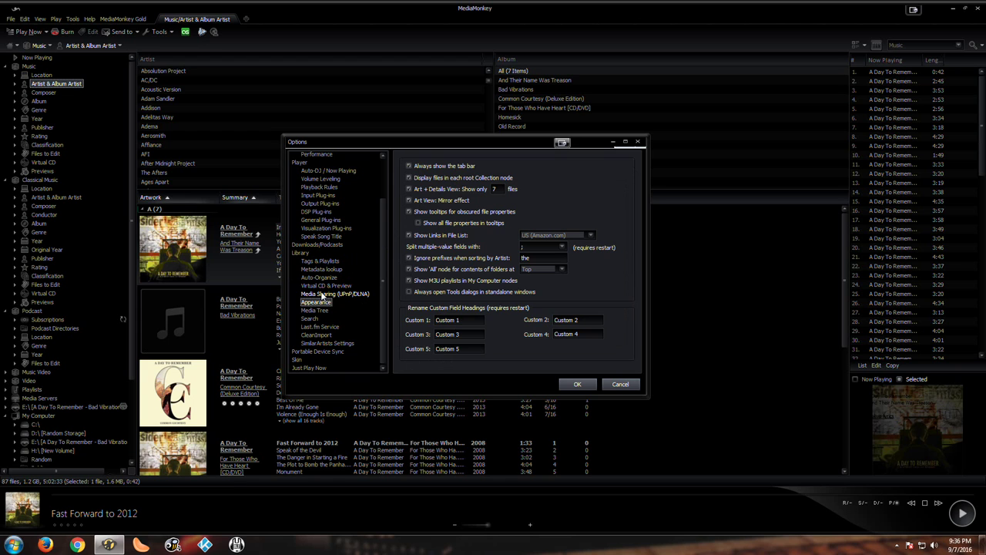
left_click(324, 285)
left_click(324, 278)
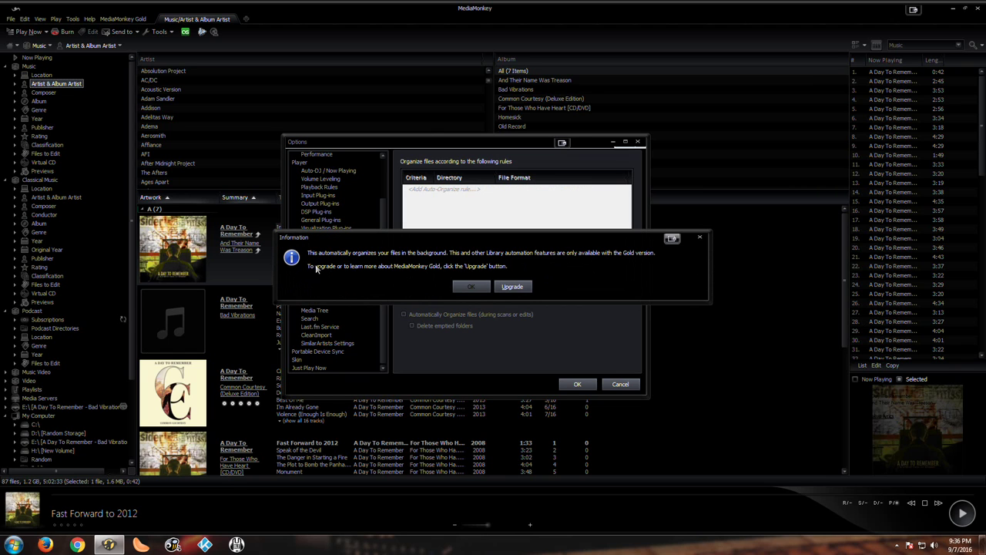
left_click(701, 239)
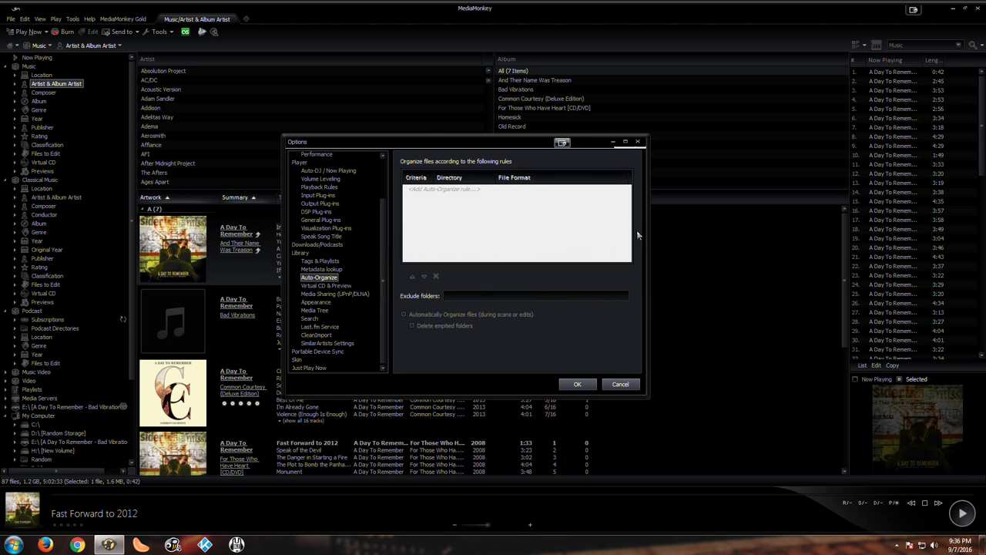
Step: View the Metadata lookup and Downloads/Podcasts options, plus the General, DSP and Output Plug-ins pages
left_click(311, 270)
scroll(316, 271, "up", 1)
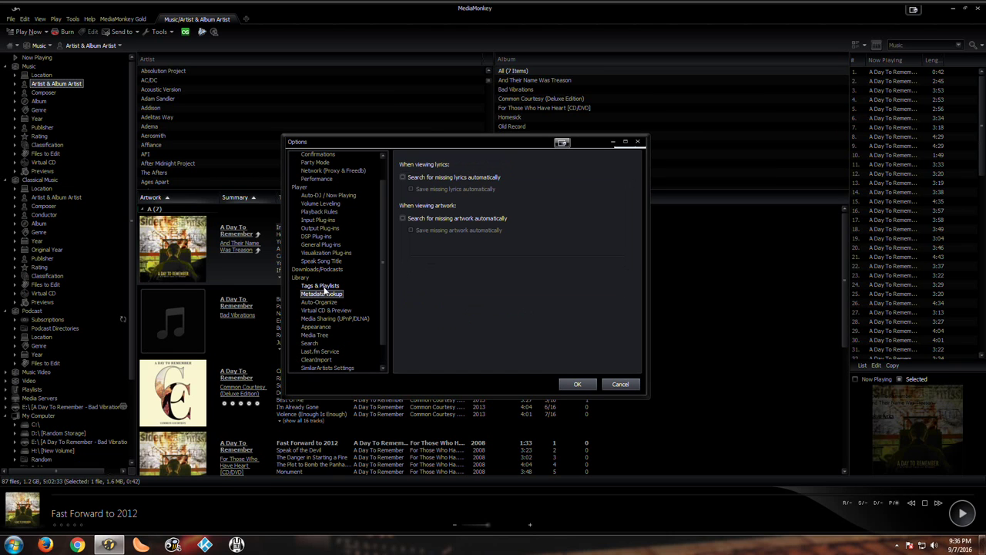
left_click(324, 269)
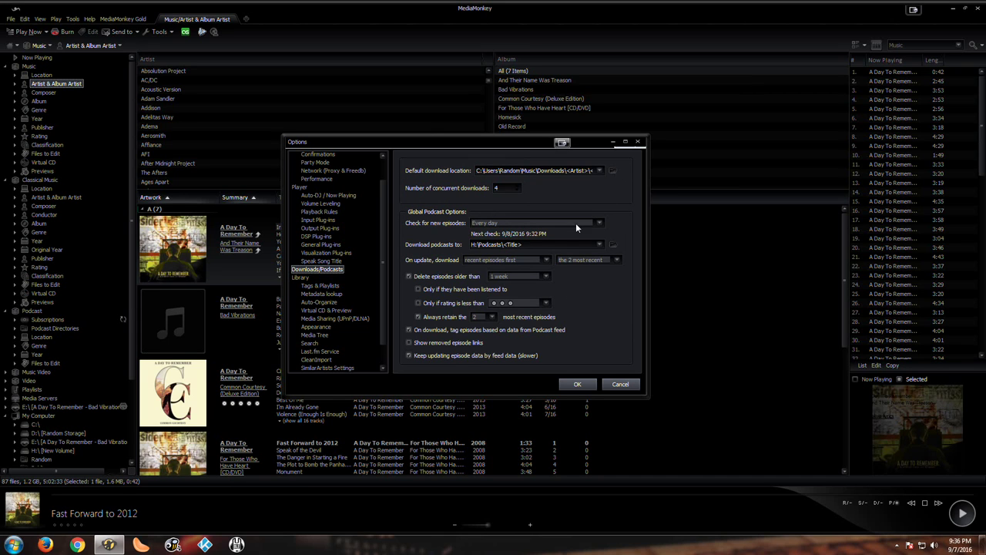
left_click(331, 246)
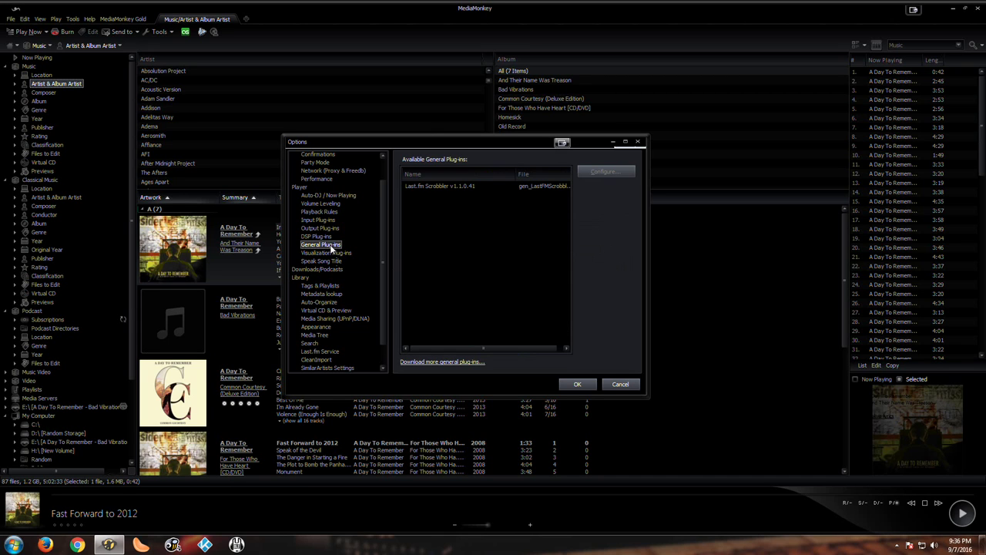
left_click(328, 235)
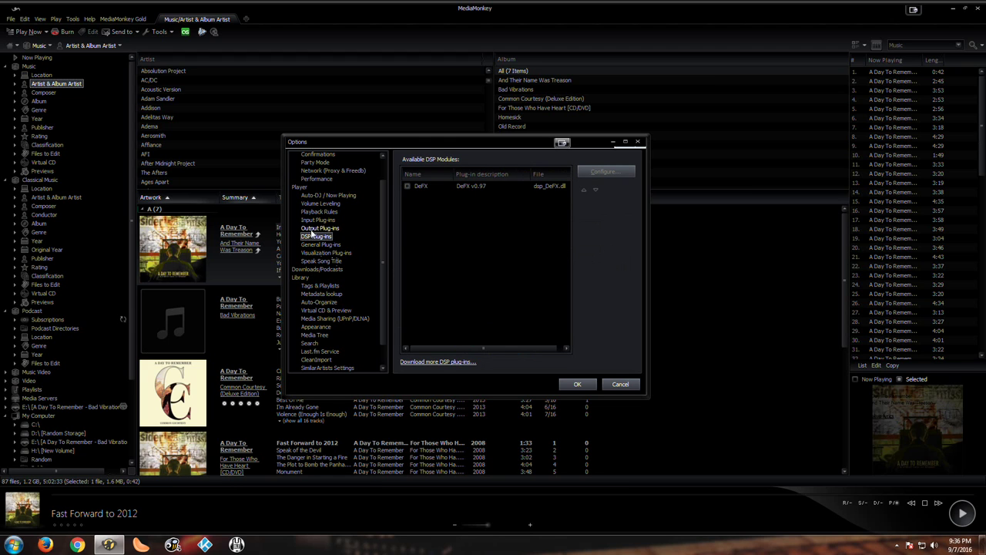
left_click(318, 229)
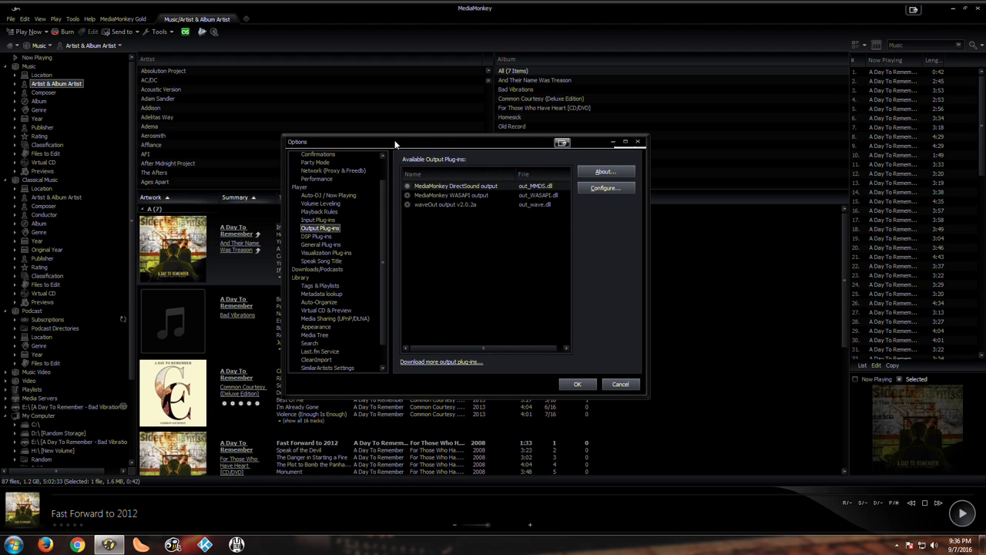
Step: View the general option pages for Network (Proxy & Freedb), Party Mode, Hotkeys and Confirmations
scroll(343, 224, "up", 1)
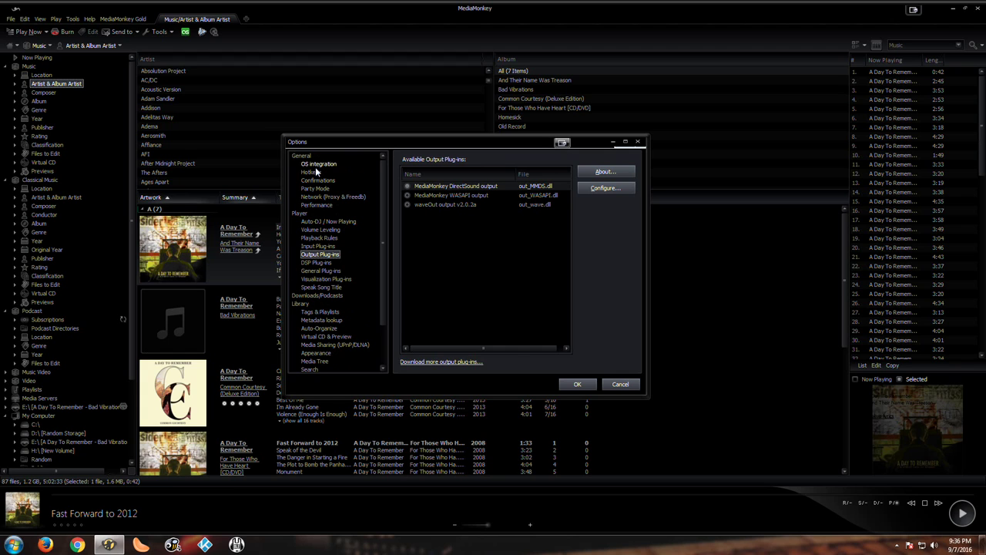
left_click(316, 198)
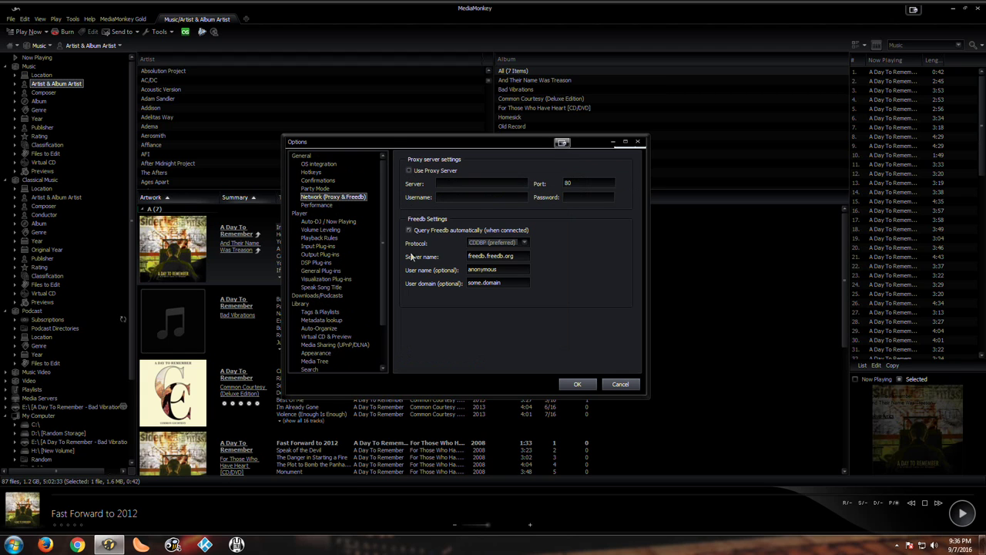
left_click(316, 189)
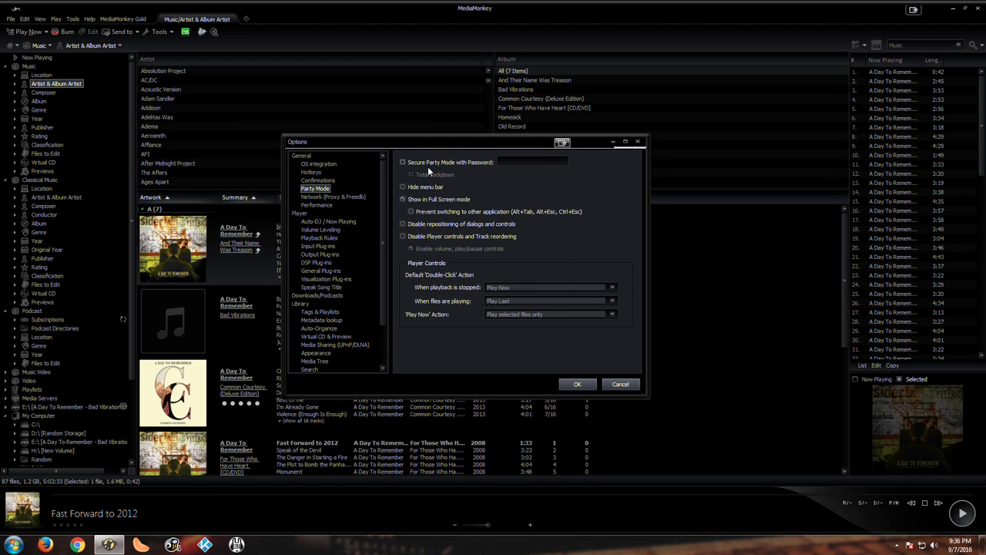
left_click(311, 172)
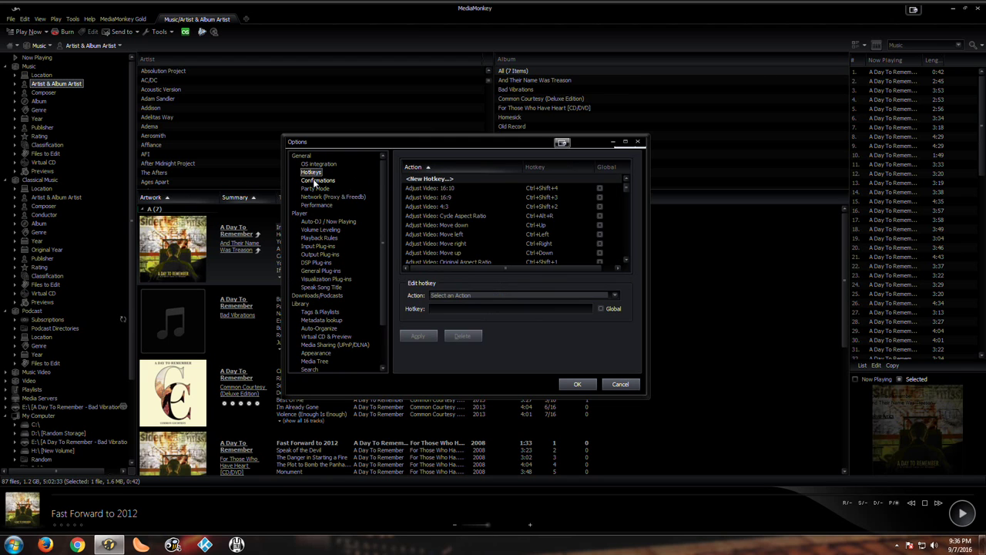
left_click(314, 181)
Step: Look through the associated file extensions in the OS integration options and accept the options dialog
left_click(319, 164)
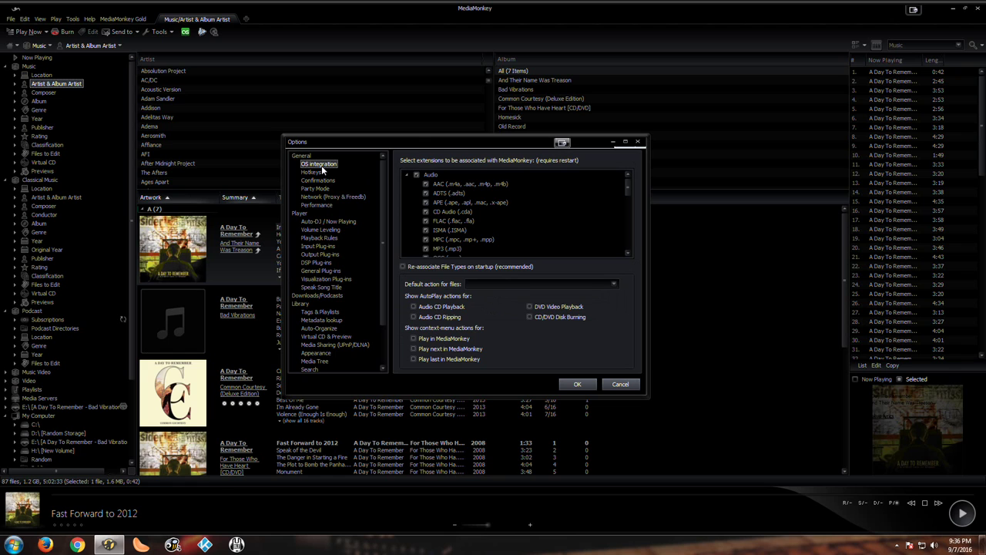
scroll(586, 213, "down", 5)
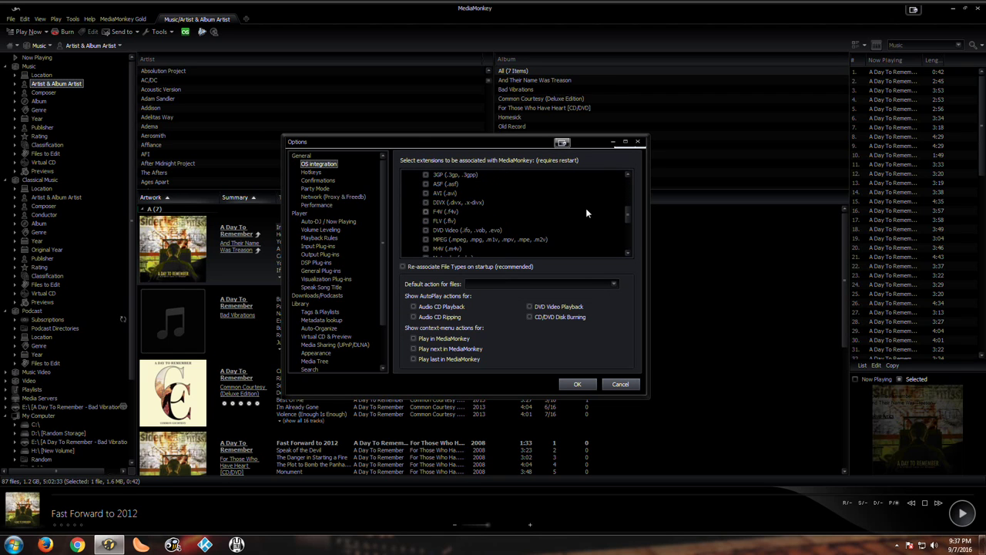
scroll(586, 208, "up", 2)
scroll(453, 216, "down", 4)
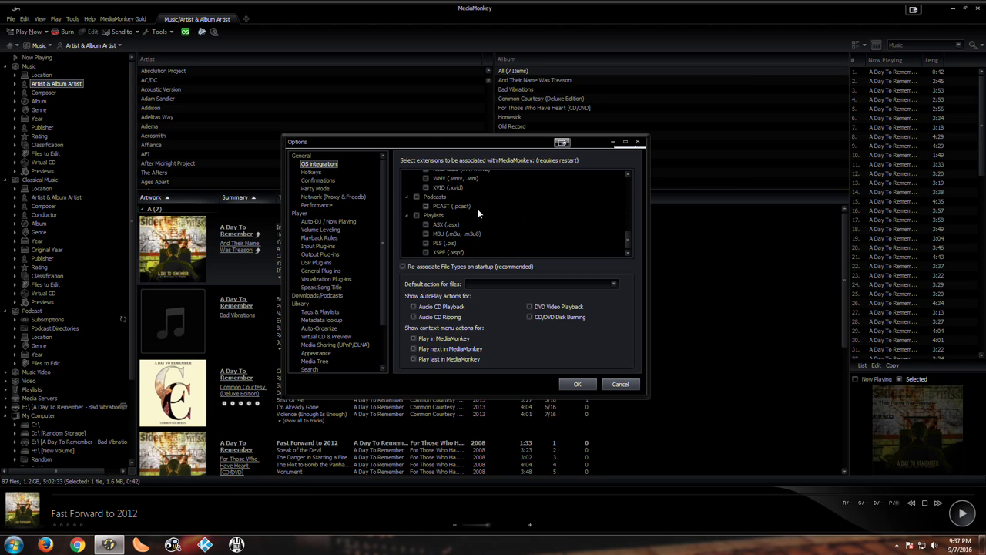
scroll(318, 264, "down", 2)
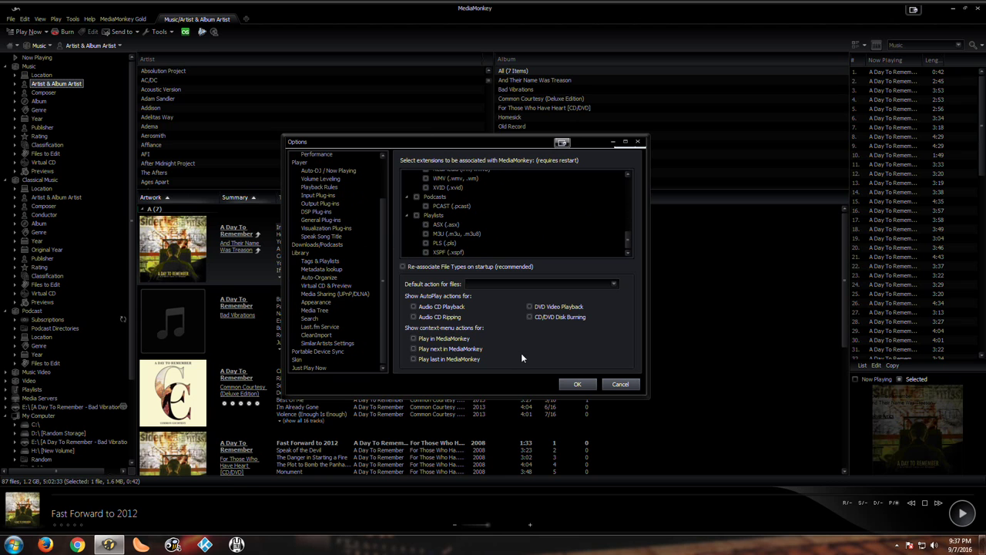
left_click(578, 384)
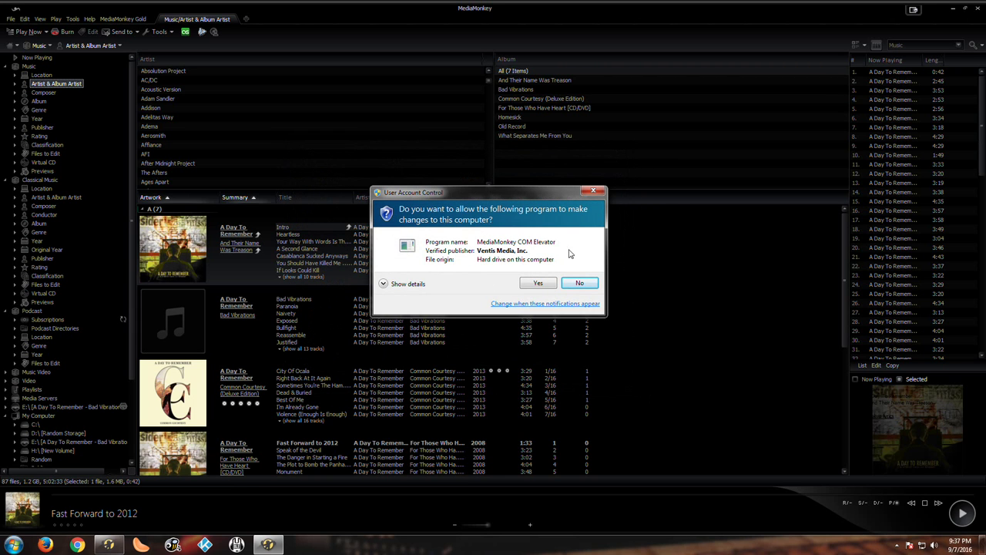
Step: Allow the MediaMonkey COM Elevator to make changes, check for program updates and dismiss the version notice
left_click(550, 285)
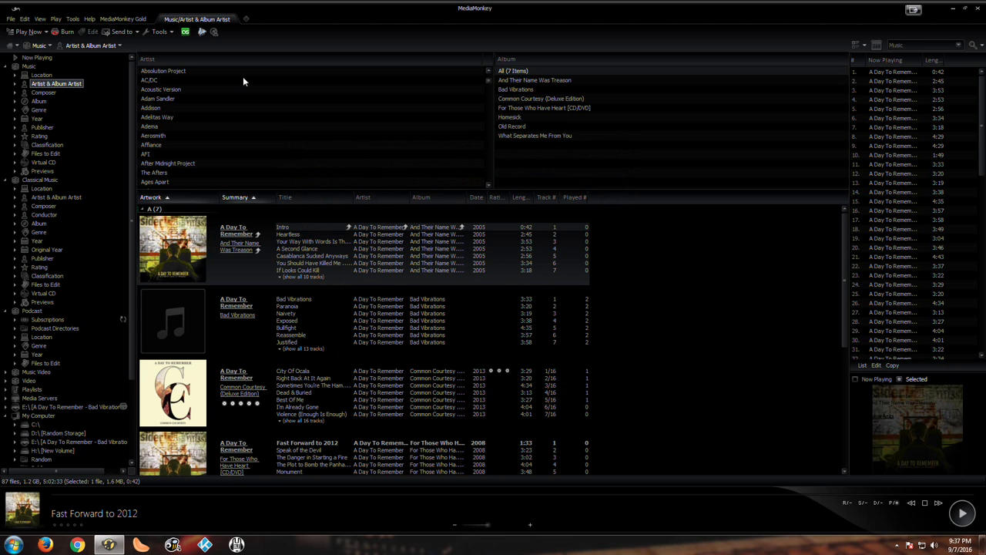
left_click(56, 19)
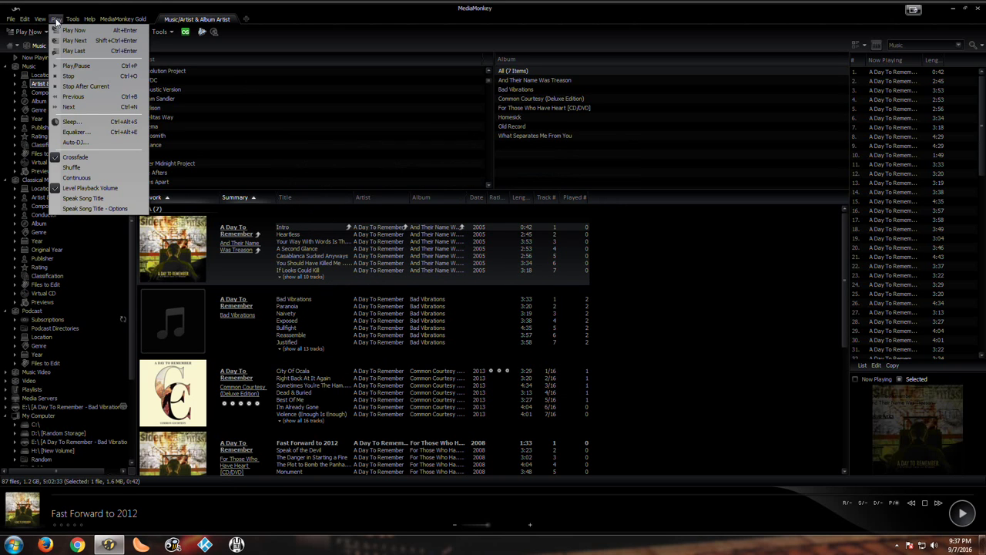
mouse_move(3, 17)
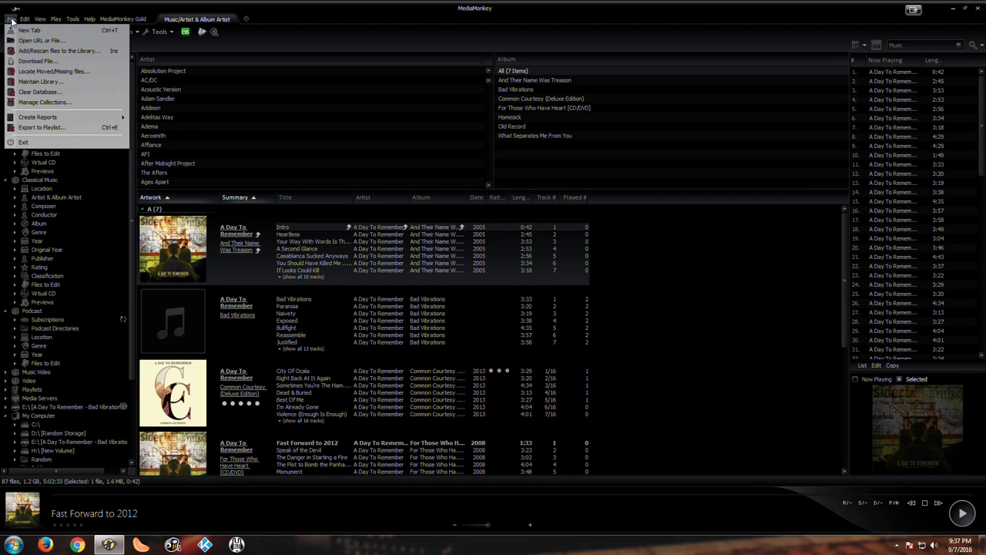
mouse_move(90, 22)
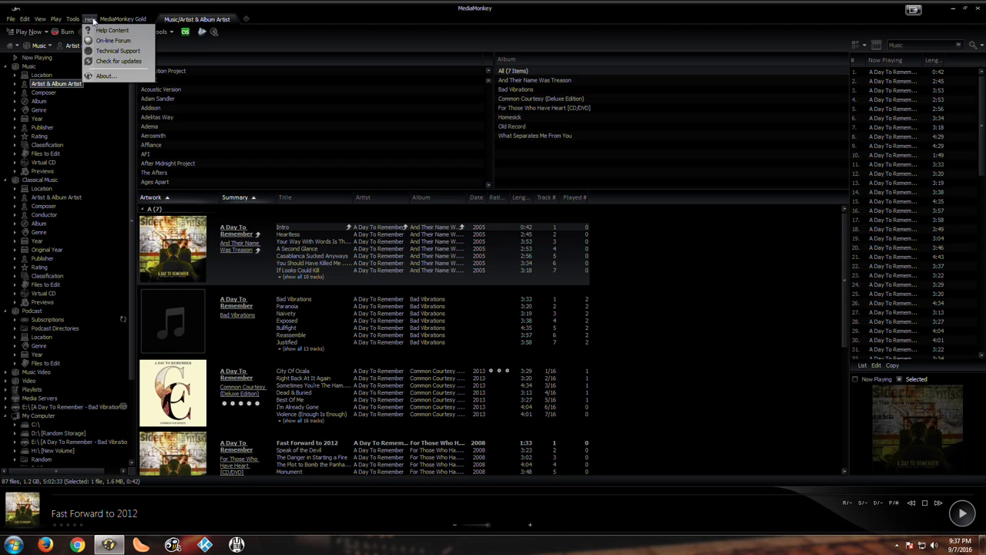
left_click(104, 62)
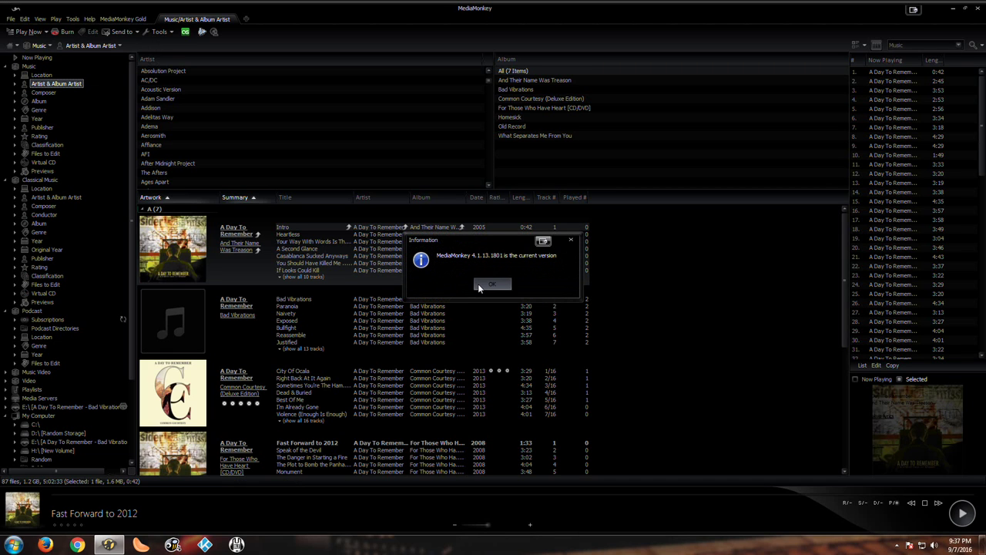
left_click(478, 284)
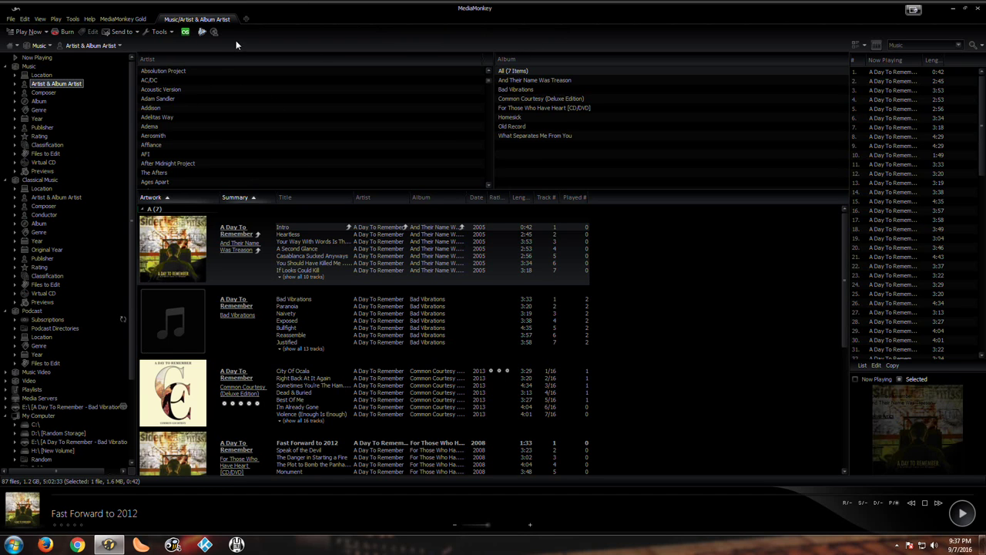
Step: Open a new tab on the Podcast collection, show the episodes of The Stinkin' Truth and view the actions available for them
left_click(247, 19)
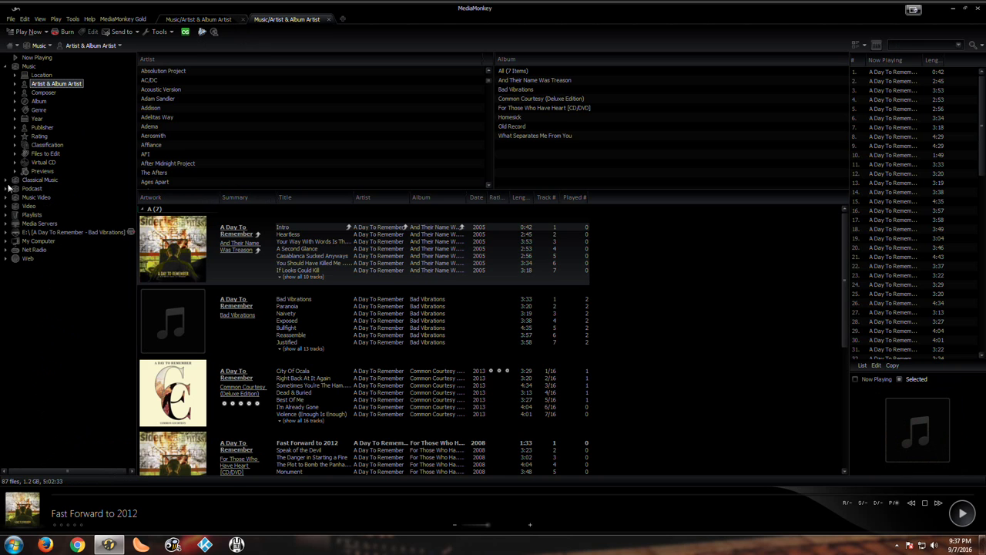
left_click(31, 188)
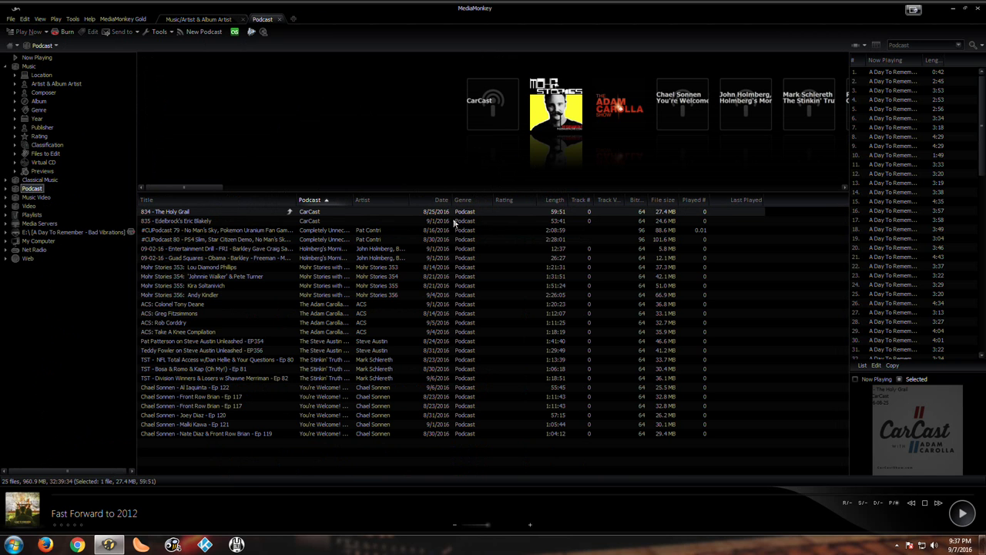
left_click(778, 114)
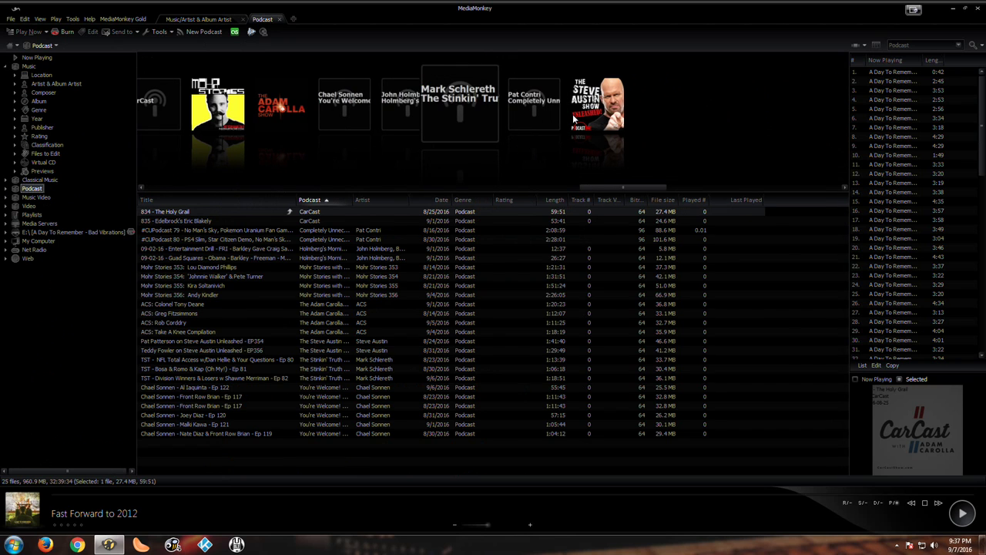
scroll(593, 116, "up", 1)
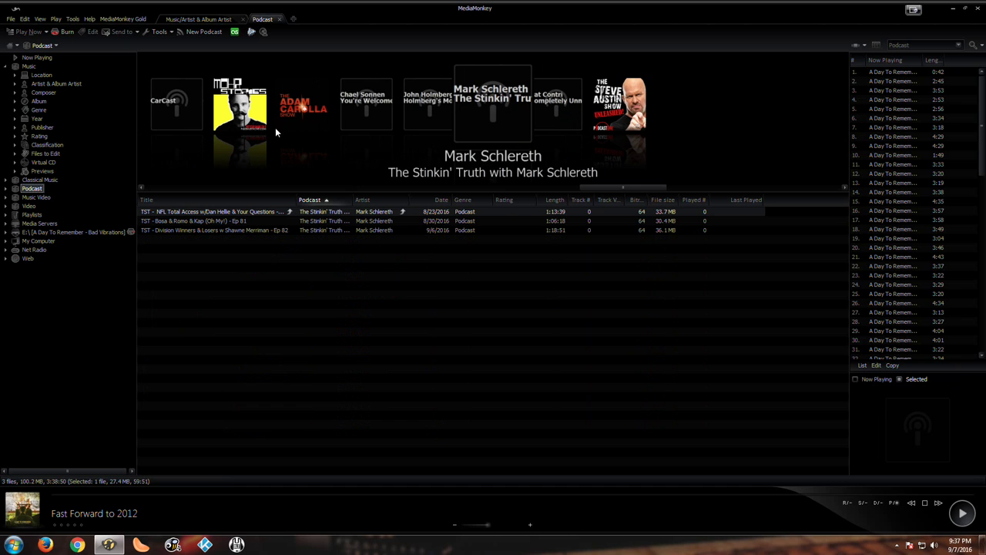
right_click(499, 112)
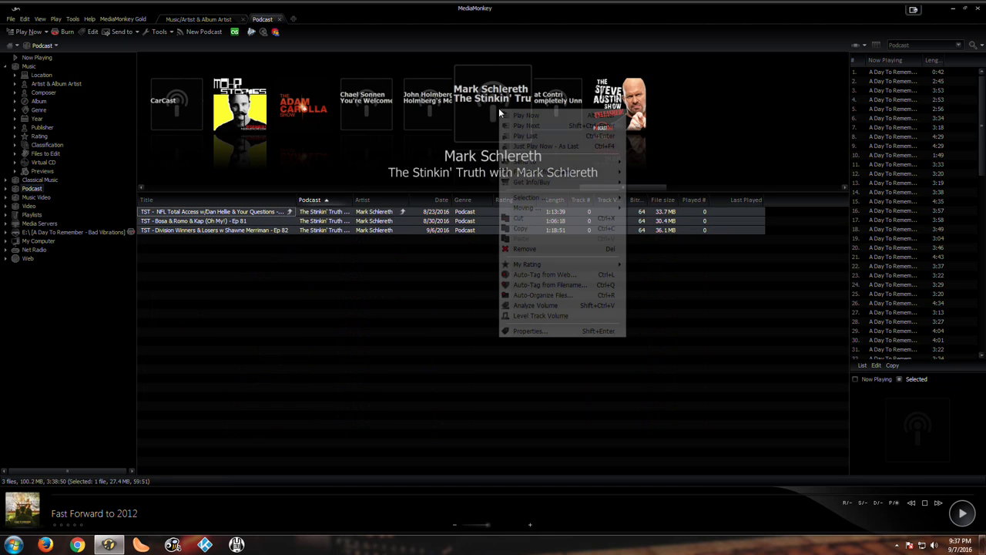
left_click(678, 108)
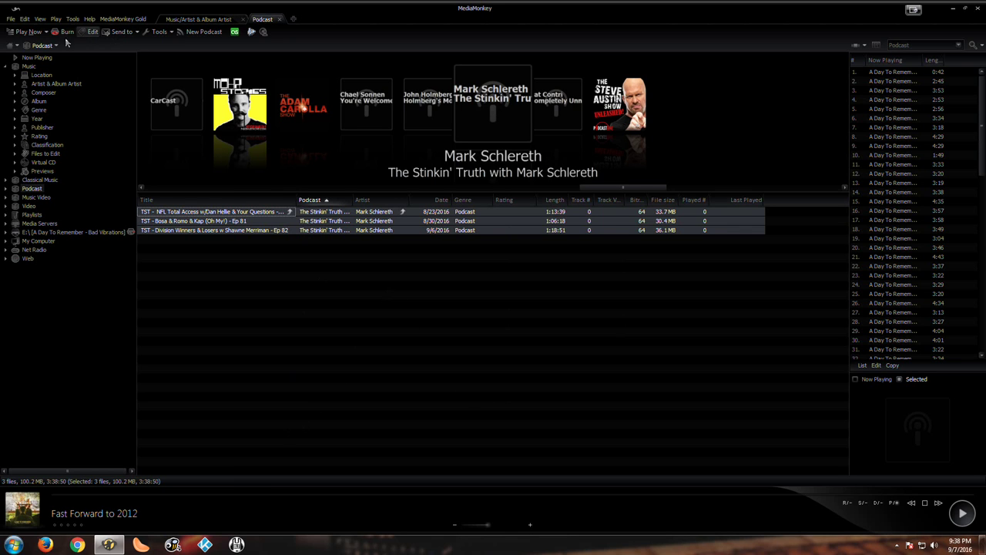
Step: Look through the list of installed extensions and close the Extensions window
left_click(26, 18)
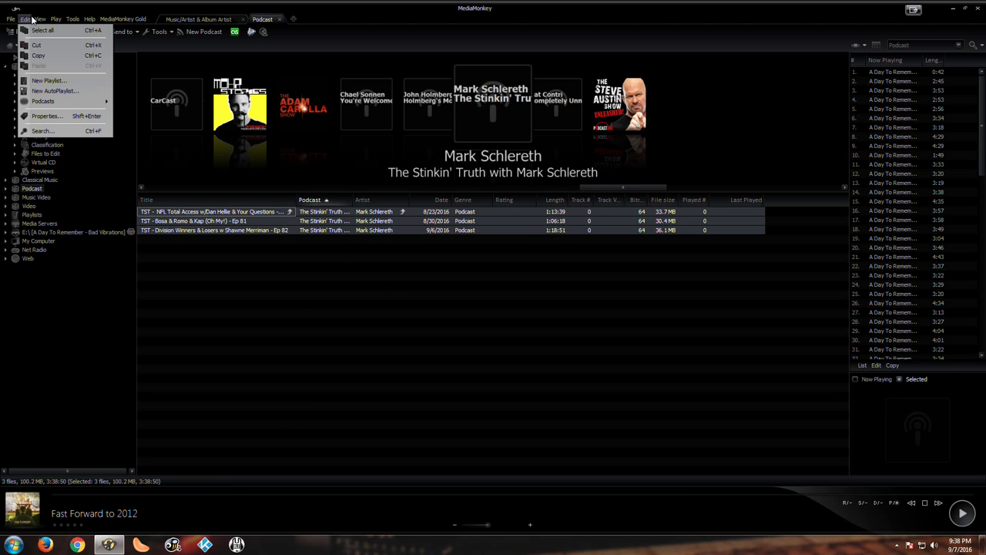
mouse_move(40, 19)
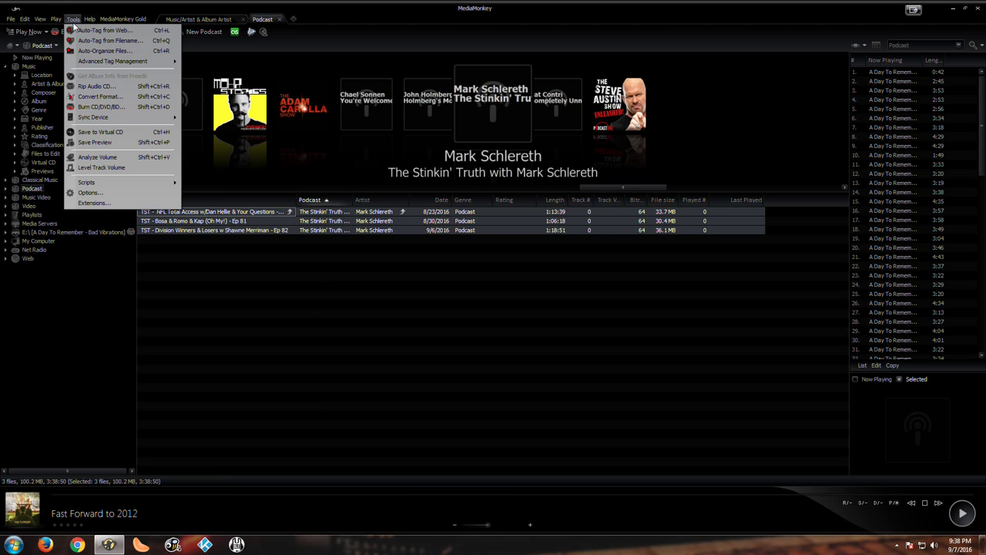
mouse_move(86, 19)
left_click(134, 202)
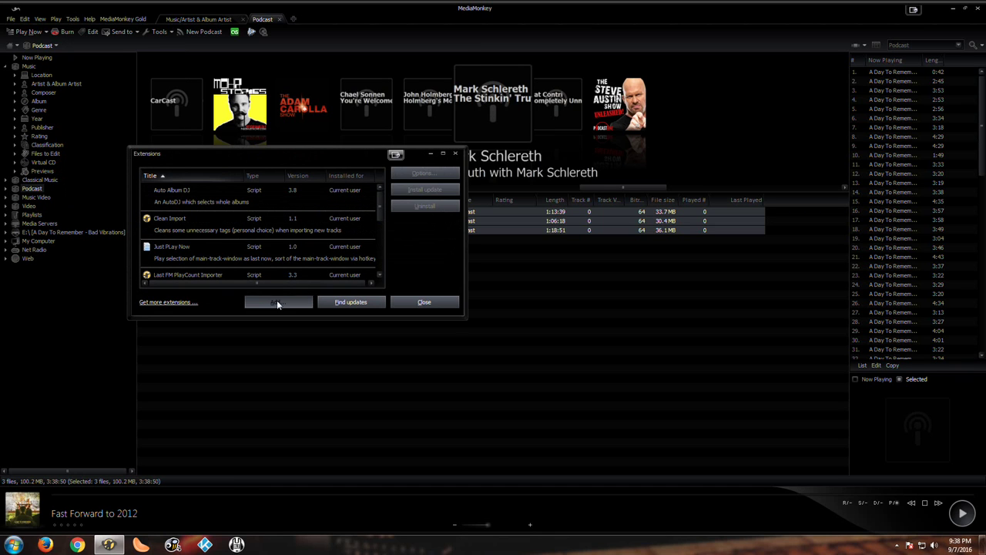
scroll(290, 250, "down", 5)
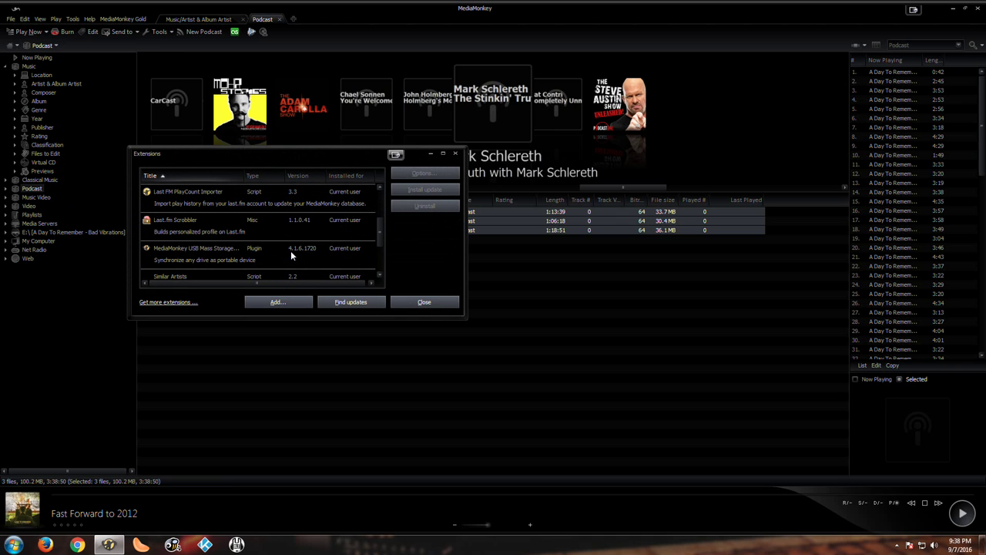
scroll(286, 251, "up", 5)
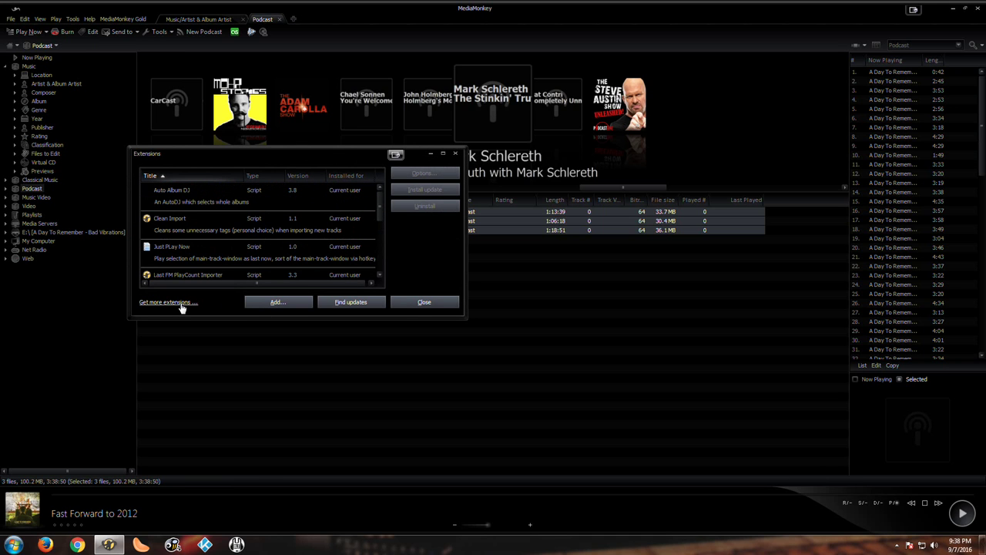
left_click(456, 156)
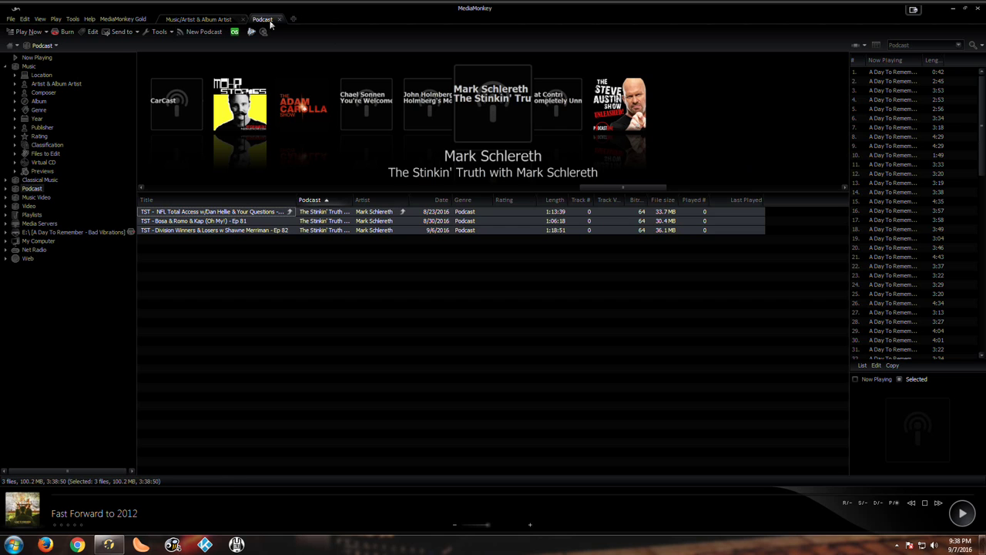
Step: Close the Podcast tab, return to the Artist & Album Artist tab and view the browsing categories under Music
left_click(178, 16)
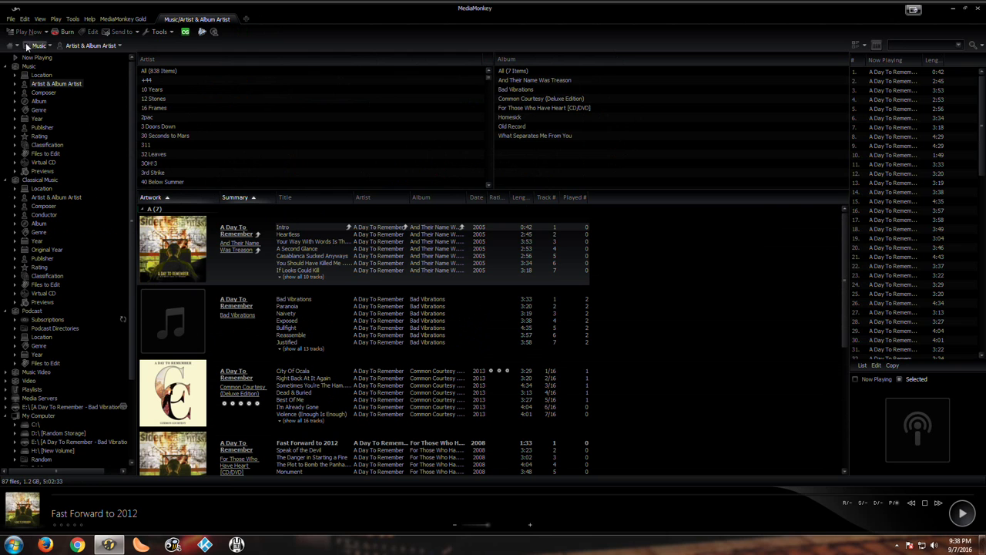
left_click(50, 46)
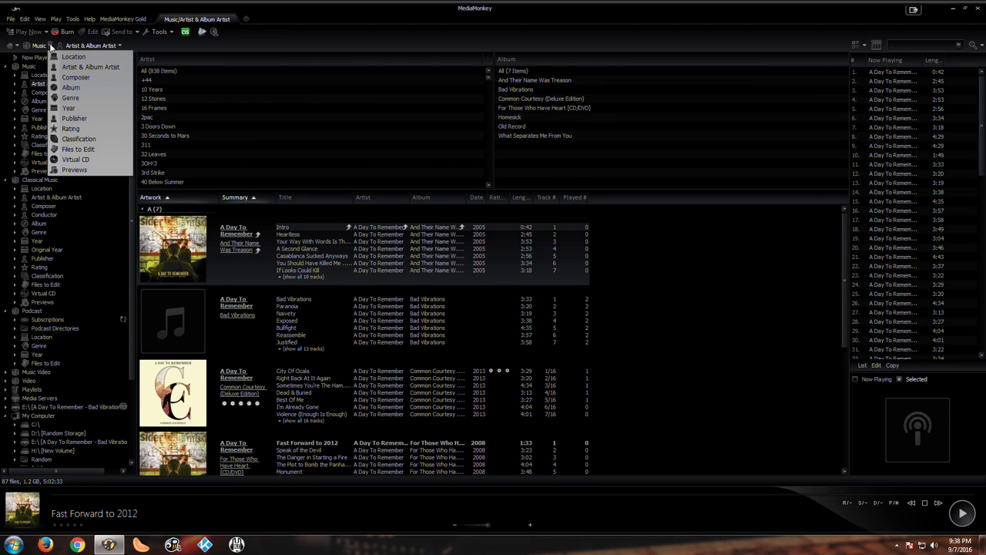
left_click(49, 44)
left_click(38, 19)
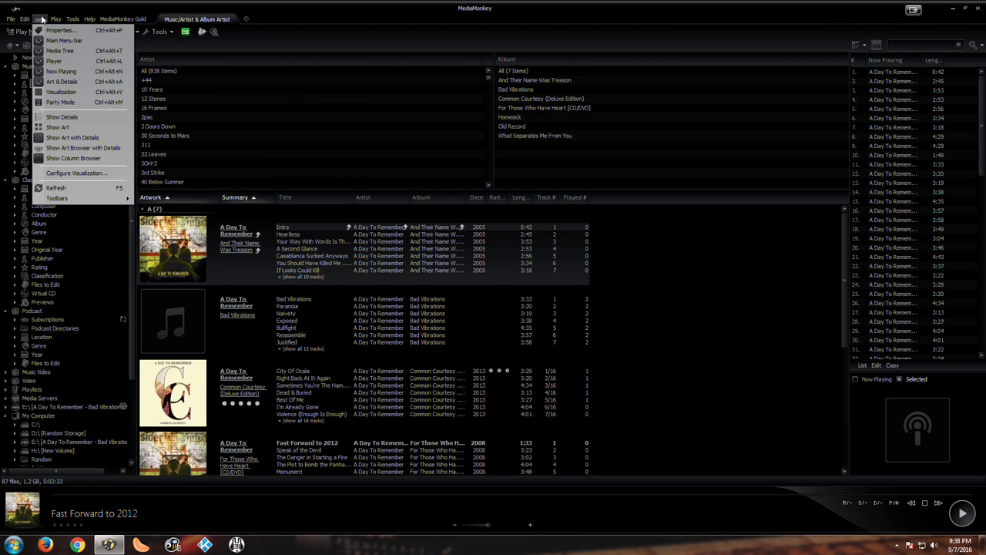
left_click(39, 19)
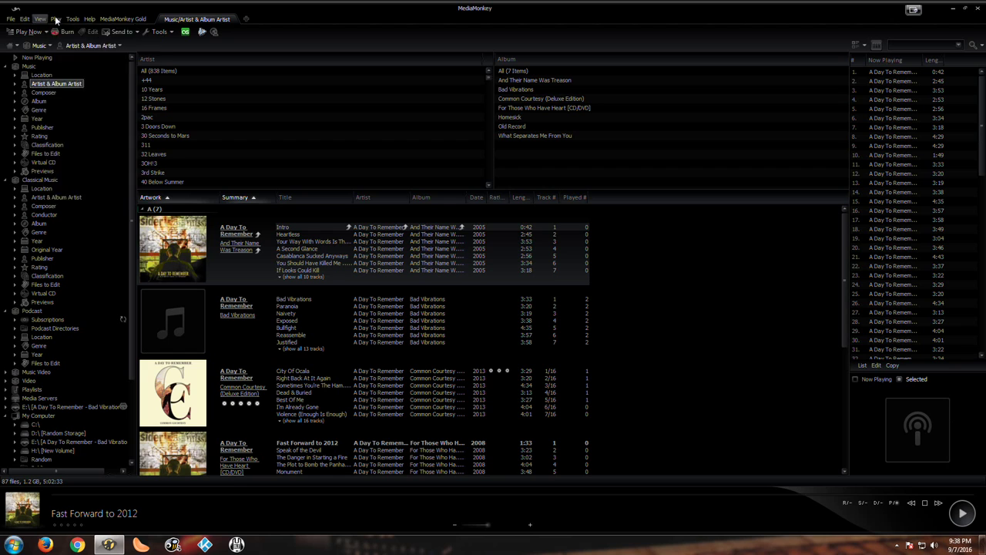
left_click(58, 20)
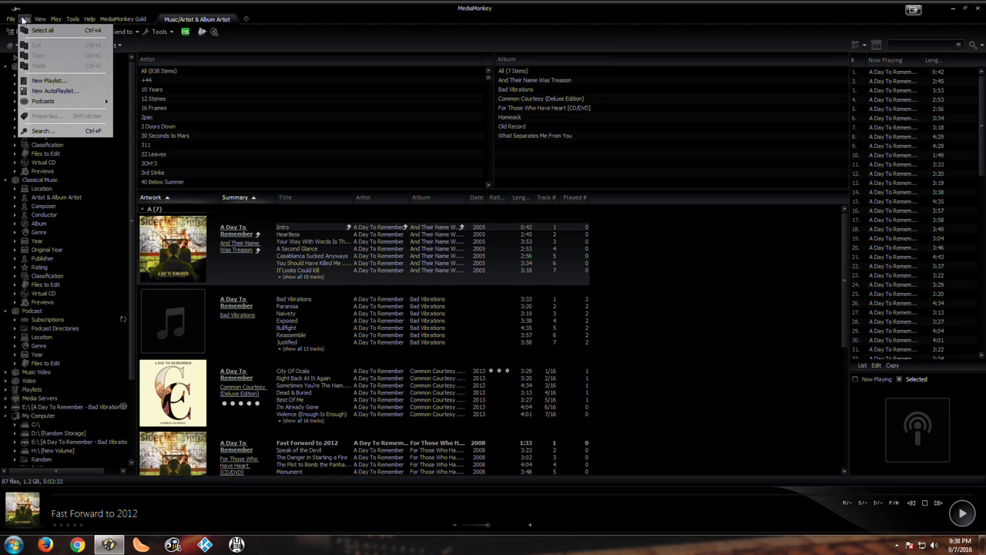
left_click(24, 20)
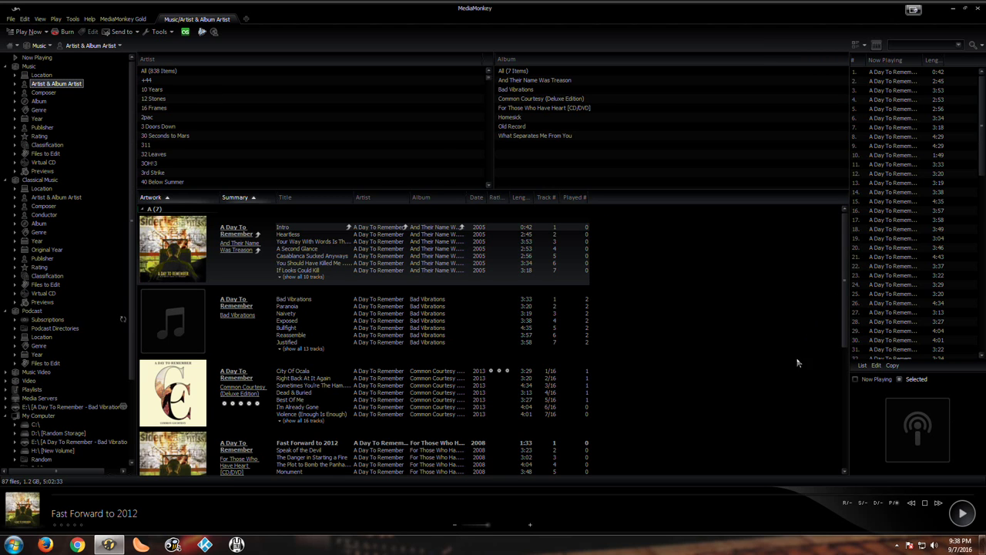